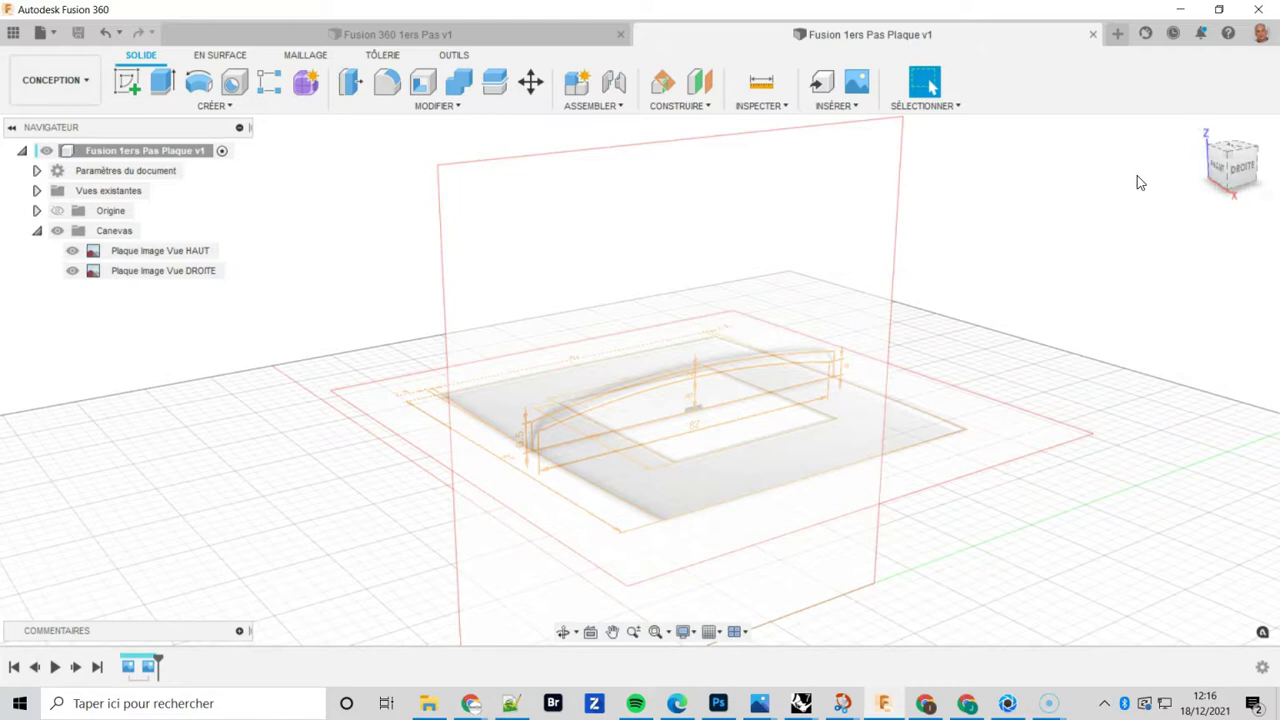
Hide the Plaque Image Vue DROITE canvas so that only the top-view reference image is displayed.
click(1201, 135)
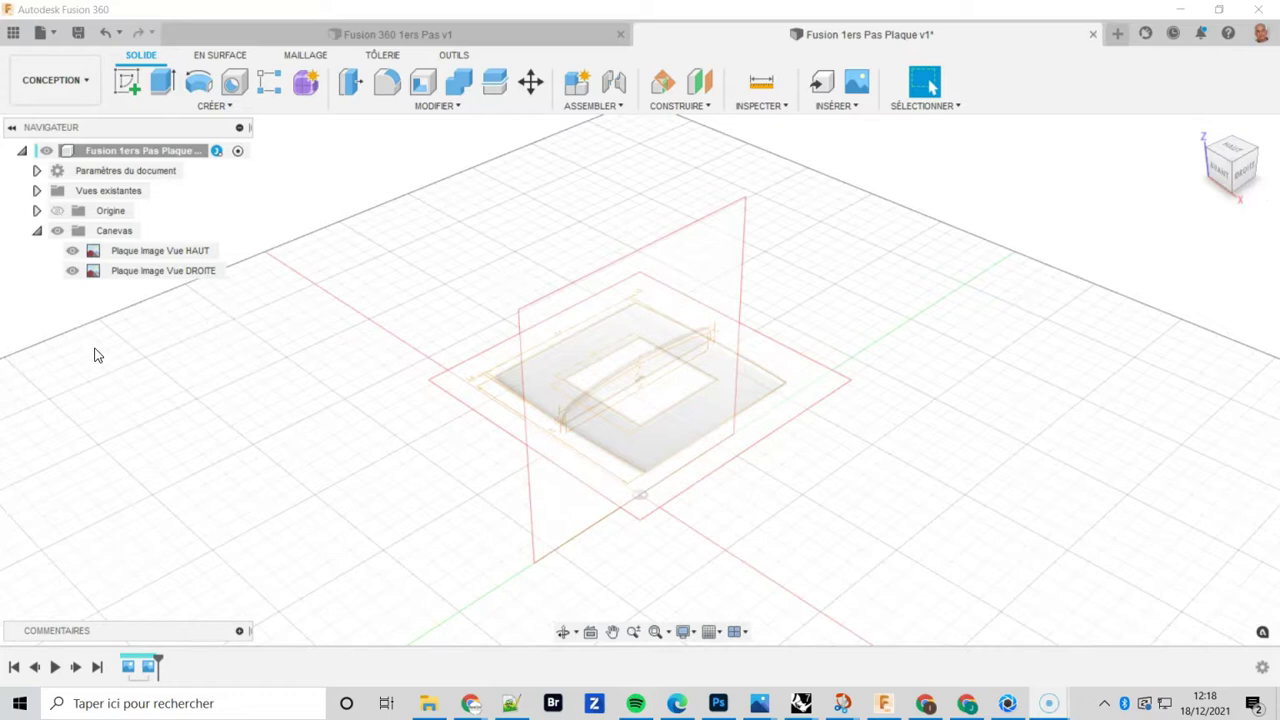
click(72, 273)
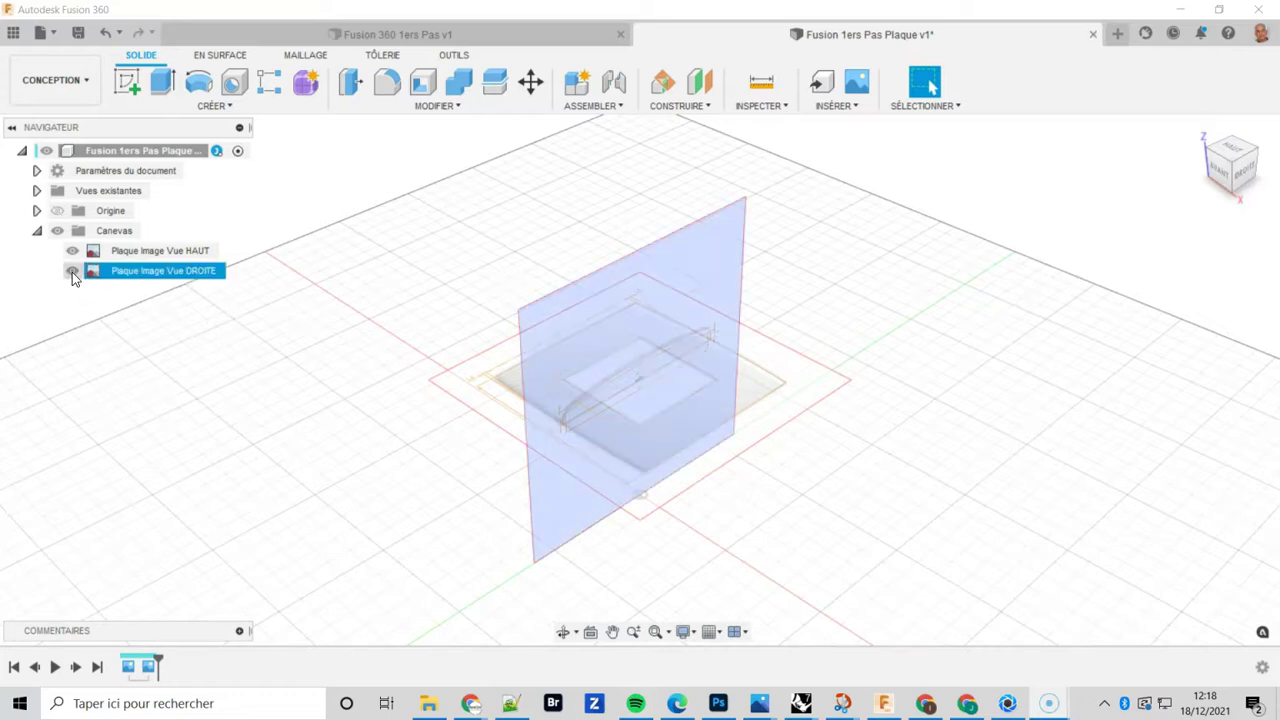
click(72, 272)
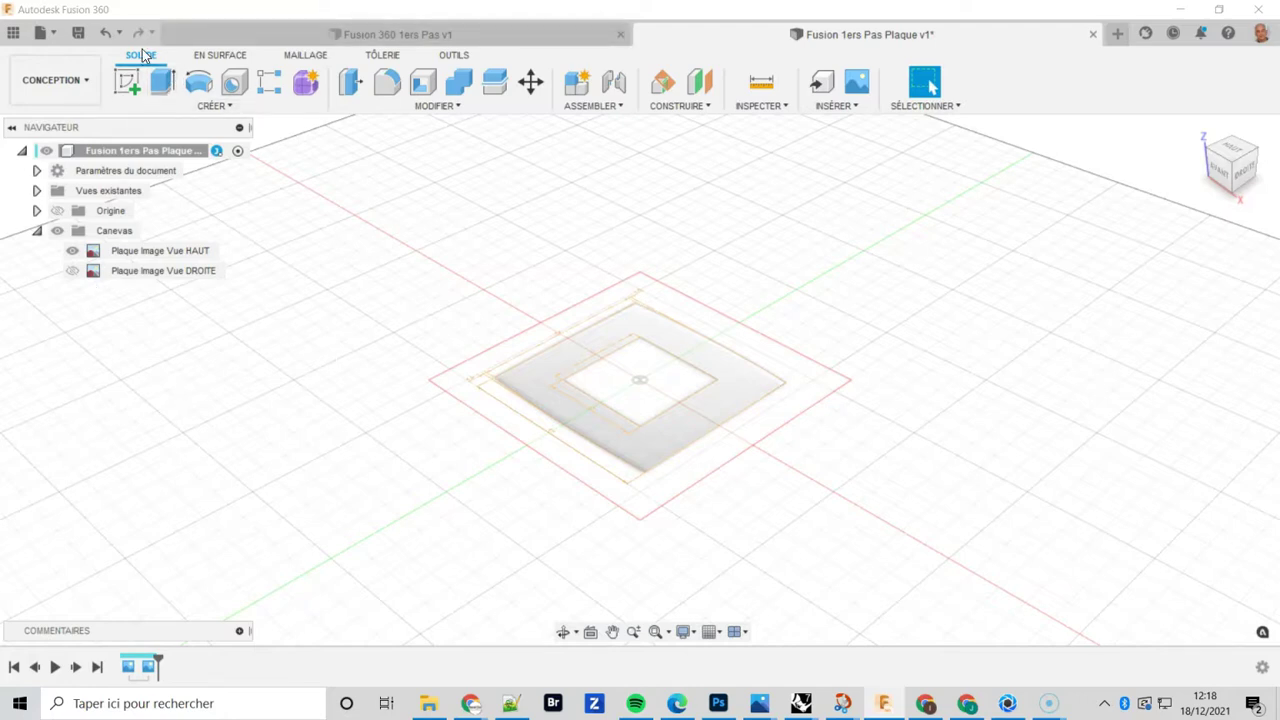
Create a new sketch on the horizontal XY plane, viewed from the top over the Plaque Image Vue HAUT canvas.
click(137, 90)
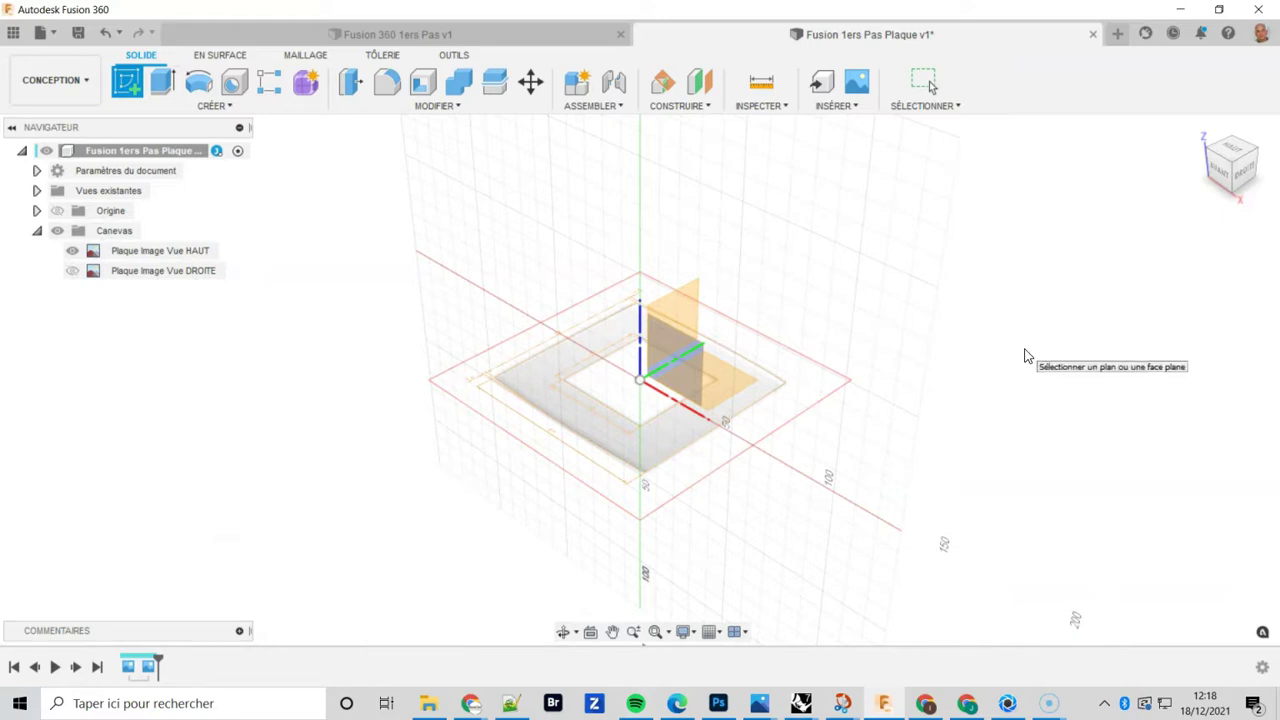
click(1237, 155)
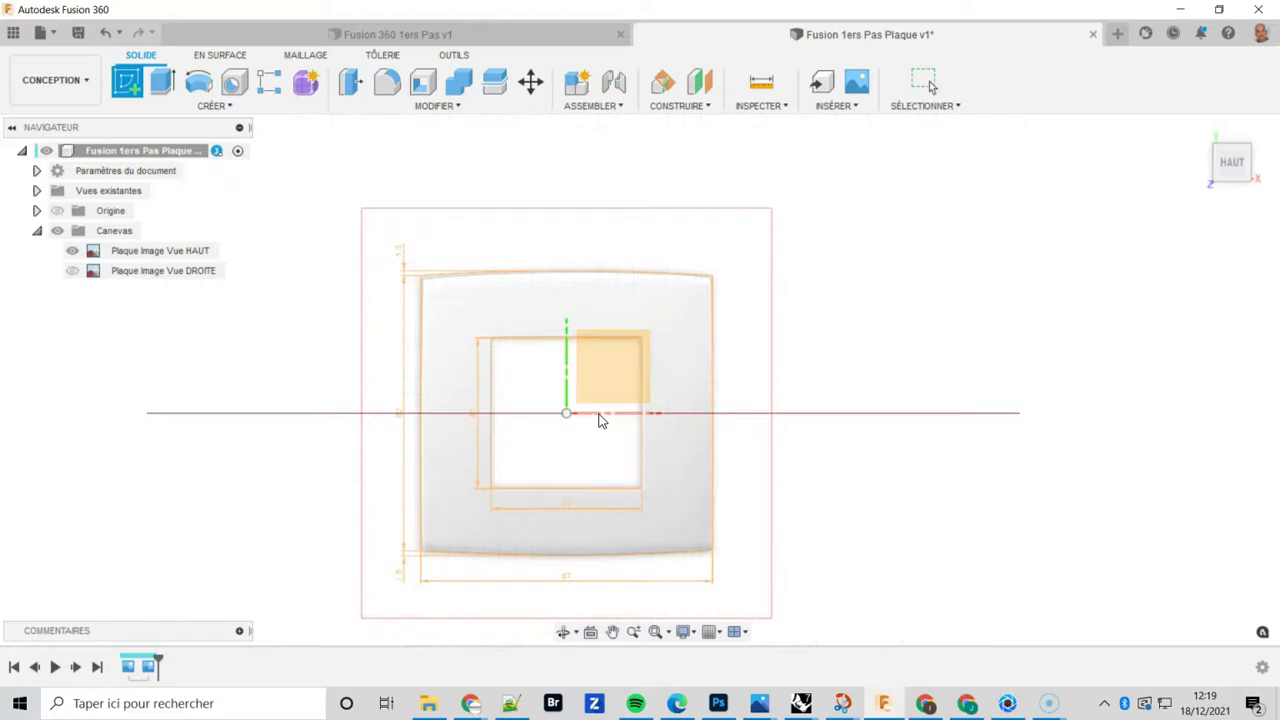
click(621, 366)
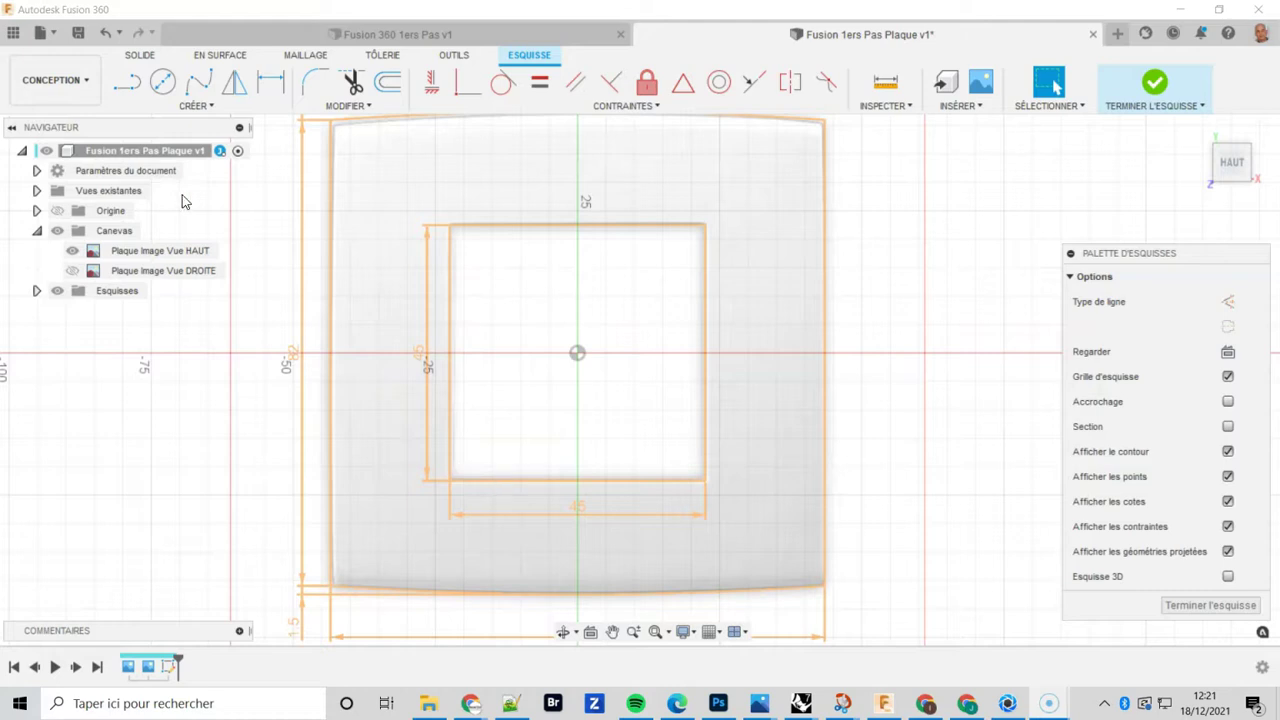
Draw a 45 x 45 mm centre rectangle from the origin for the plate's inner opening.
click(211, 107)
mouse_move(205, 143)
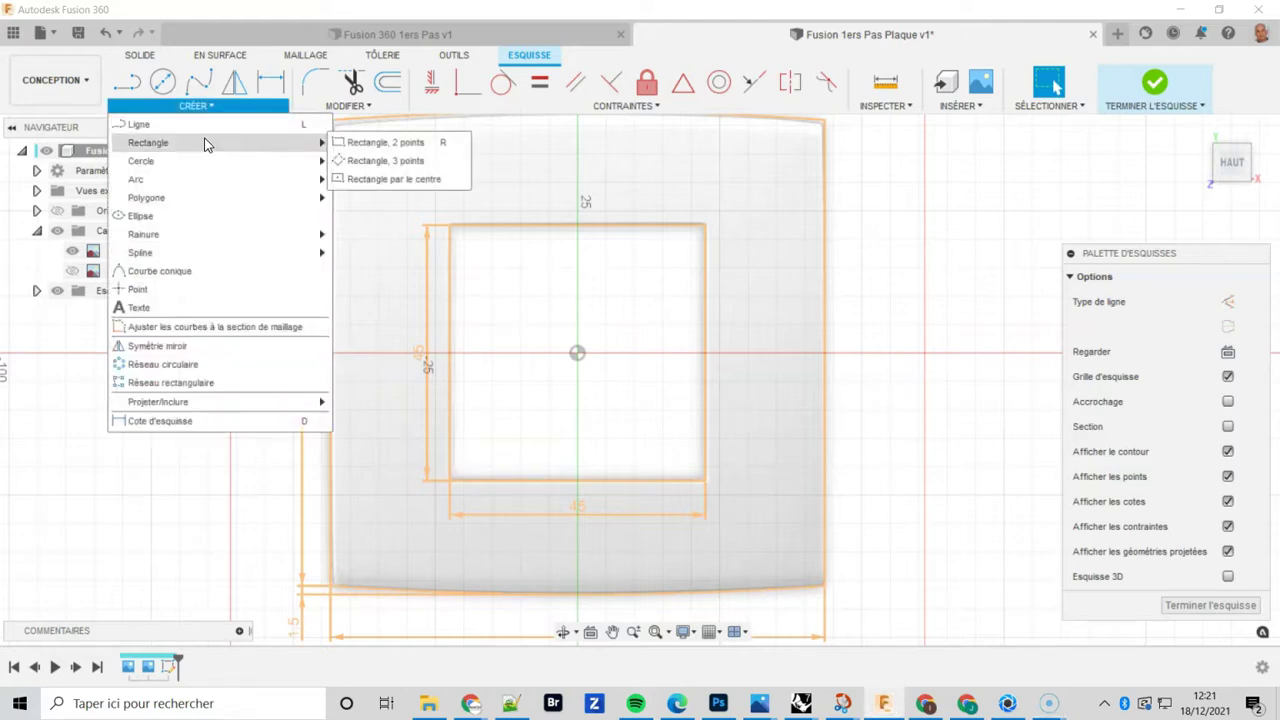
click(400, 180)
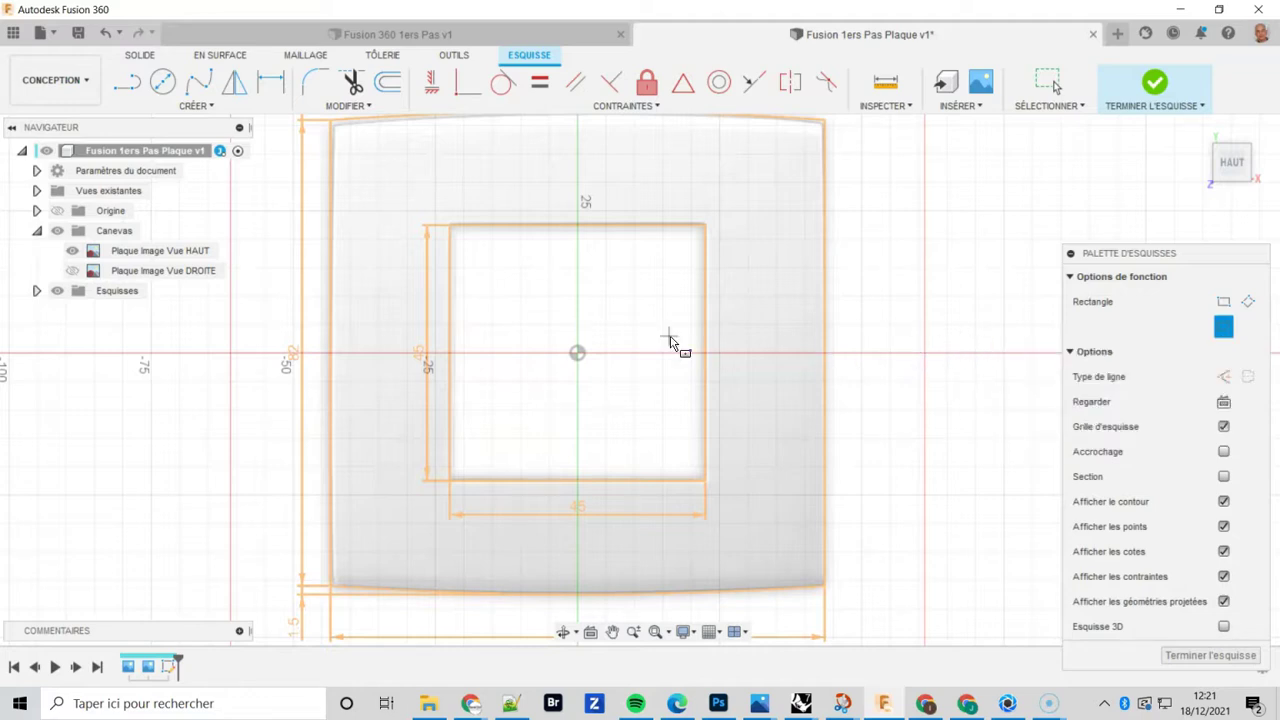
click(578, 354)
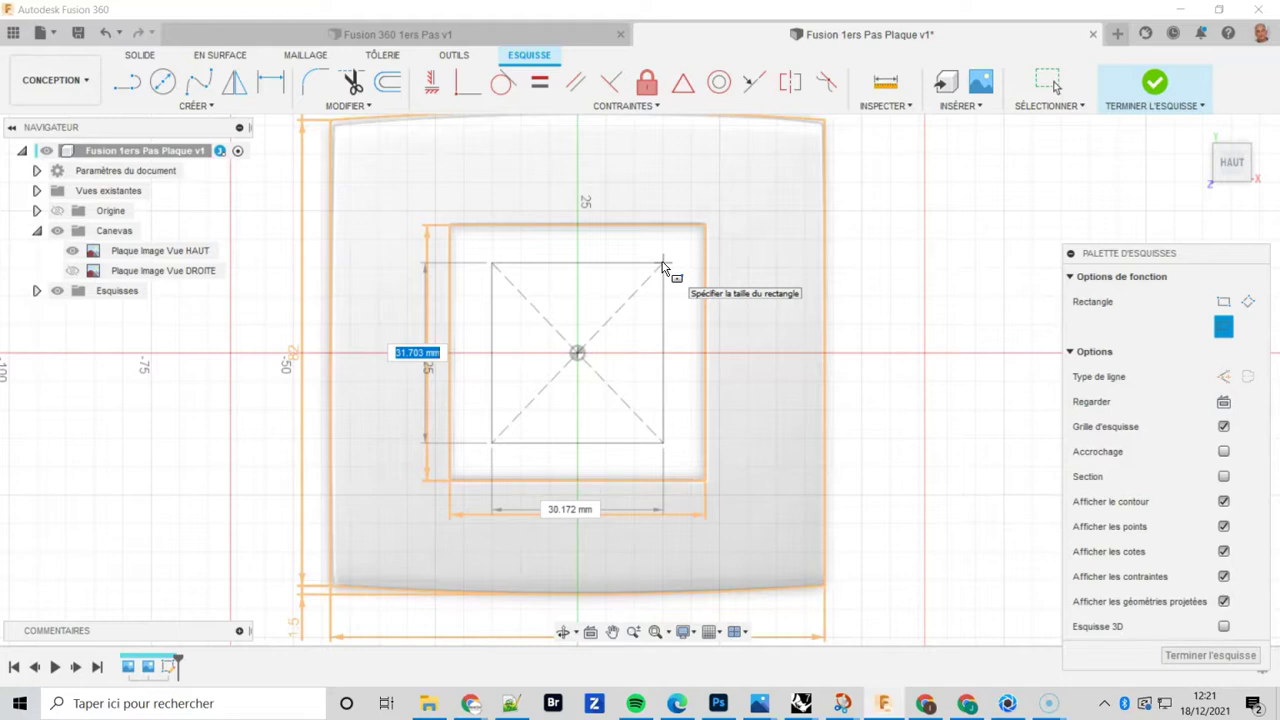
text(45)
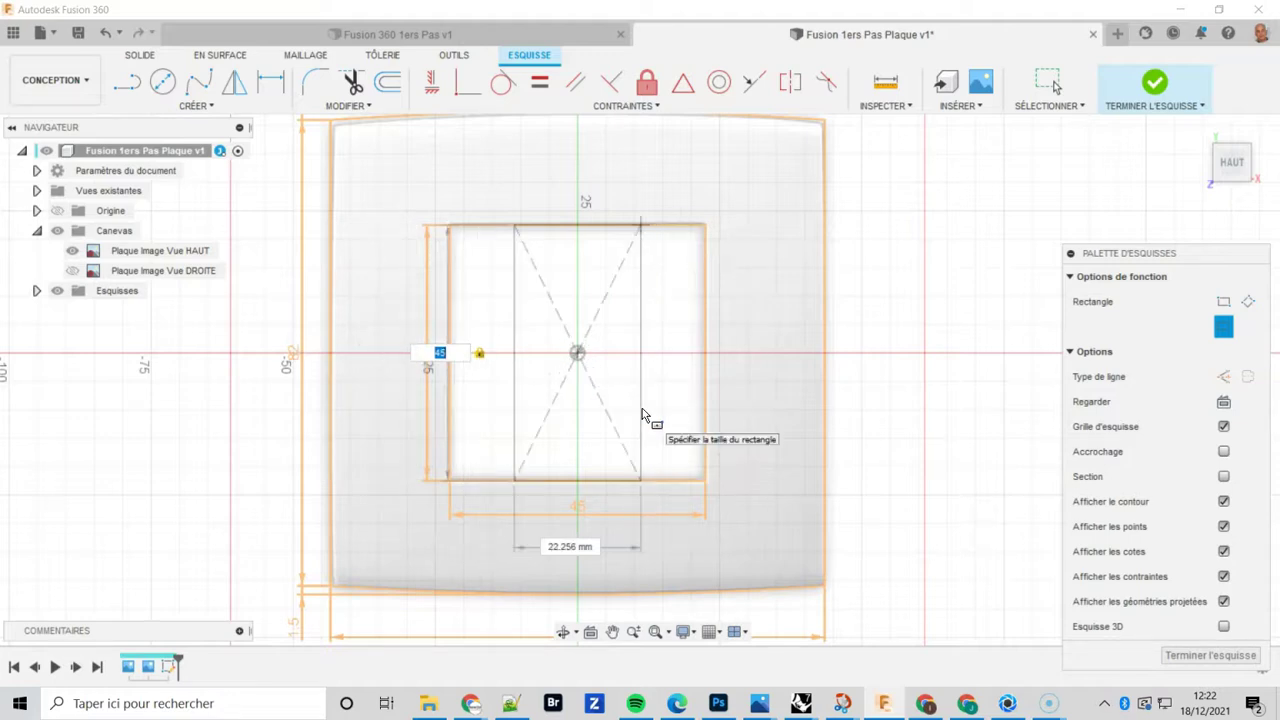
key(Tab)
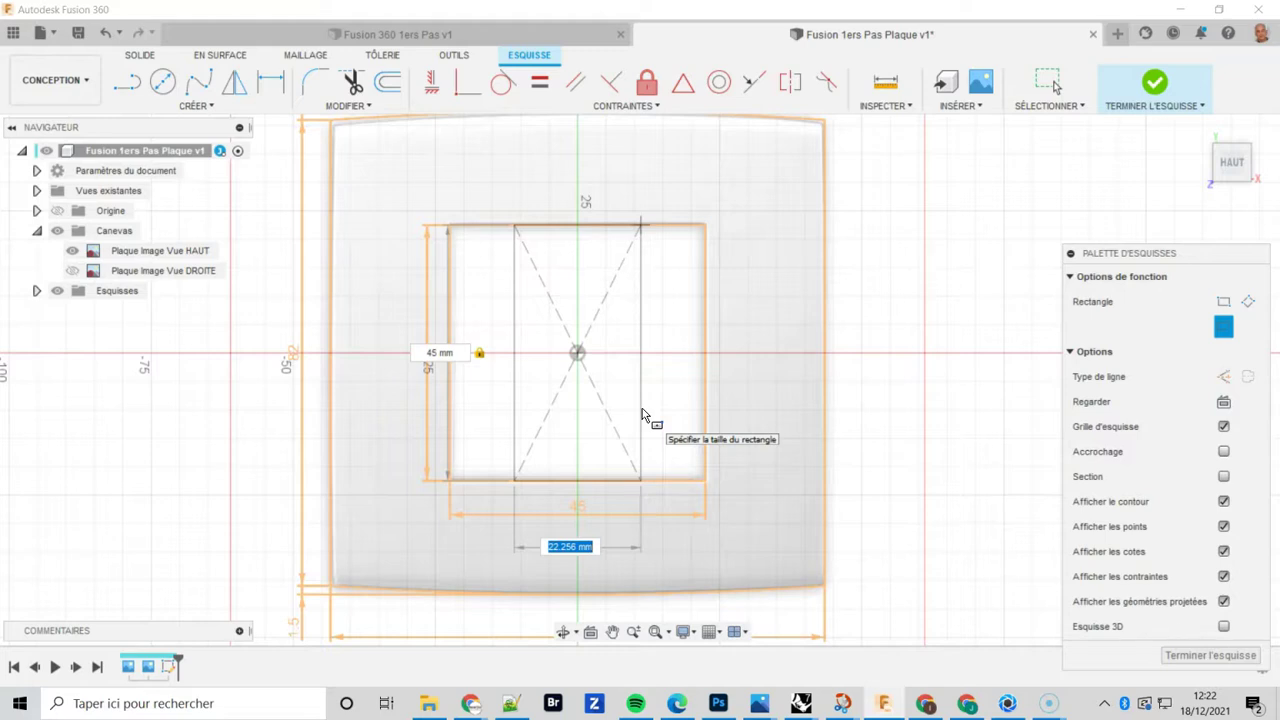
text(45)
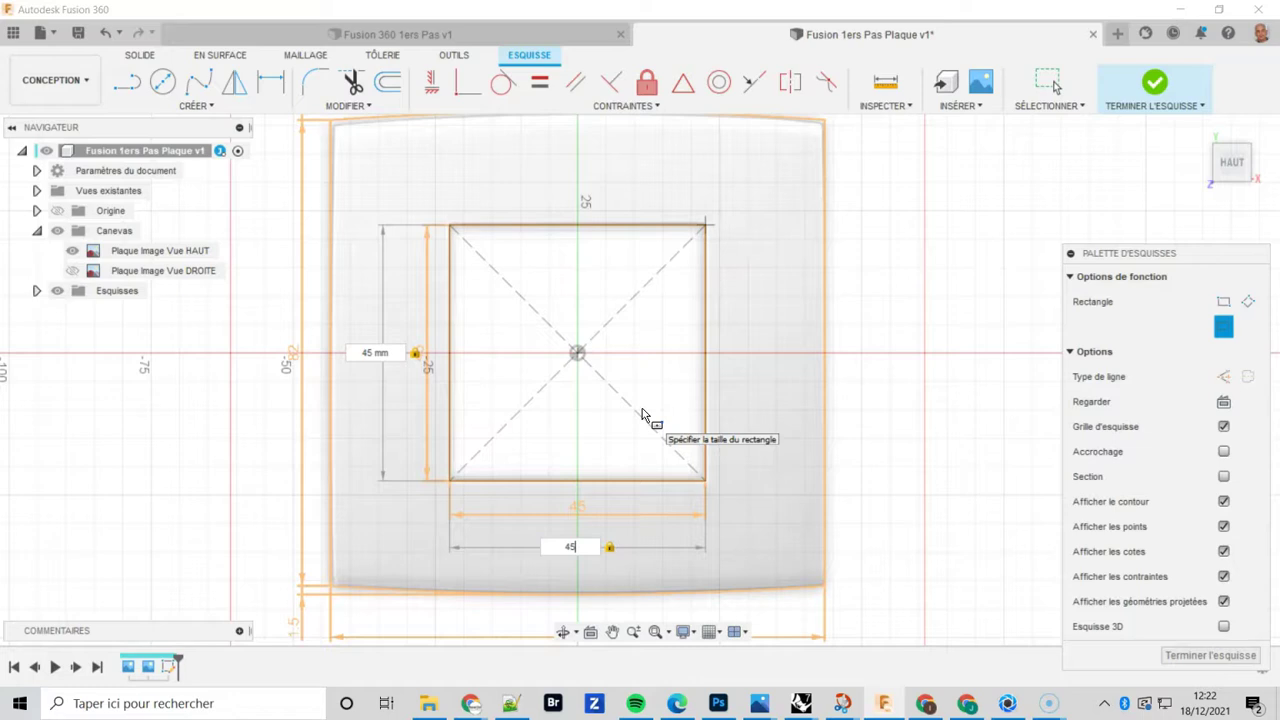
key(Return)
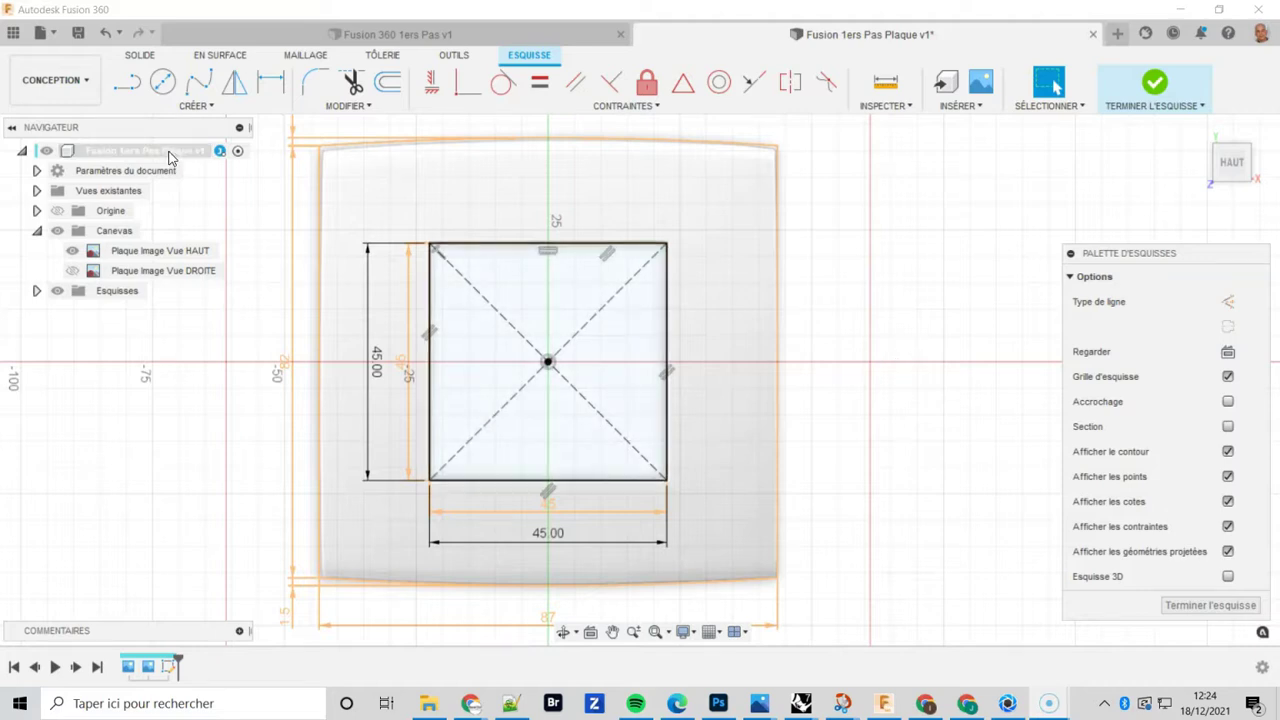
Draw a second centre rectangle from the origin, 87 mm wide and 82 mm high, for the plate's outer contour.
click(200, 110)
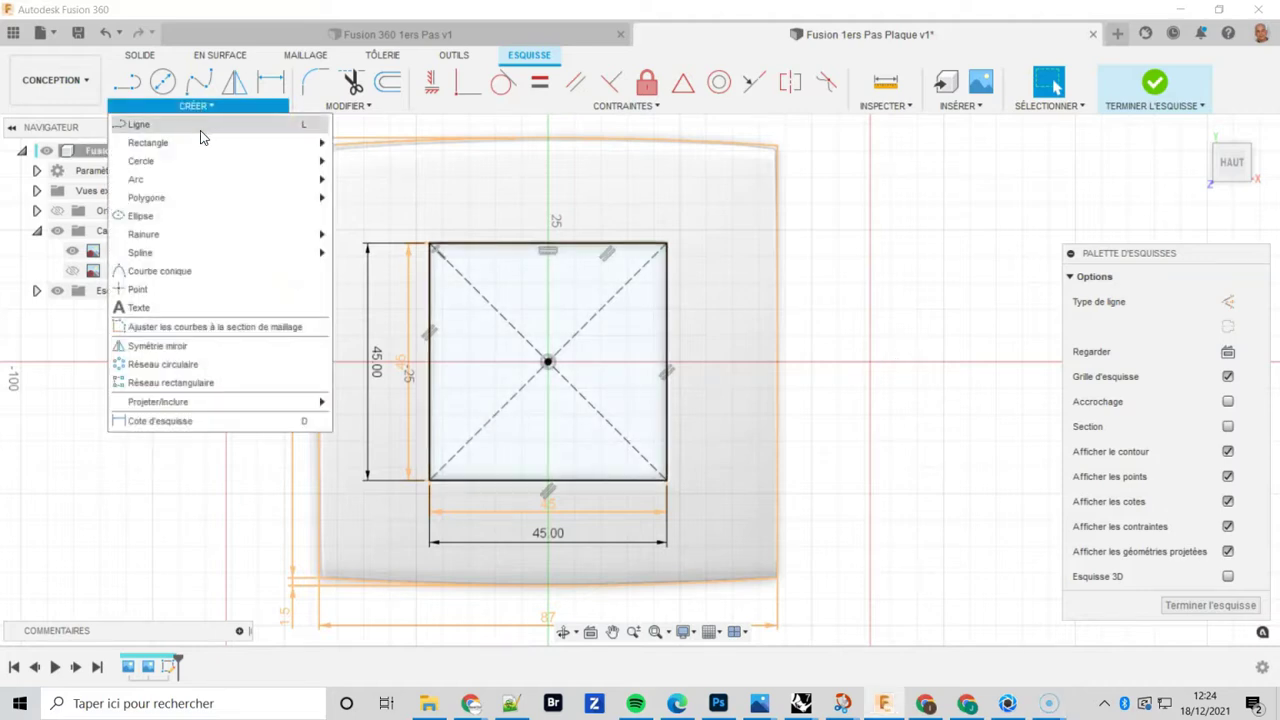
mouse_move(308, 148)
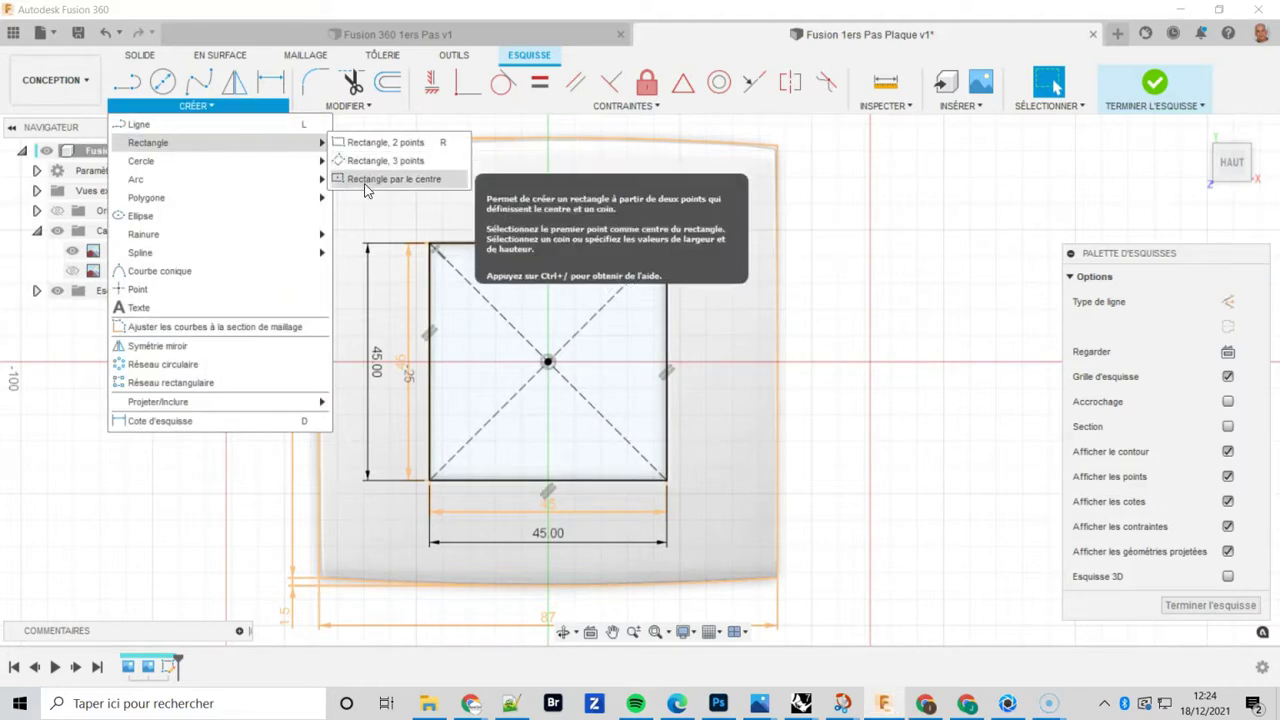
click(366, 180)
click(550, 364)
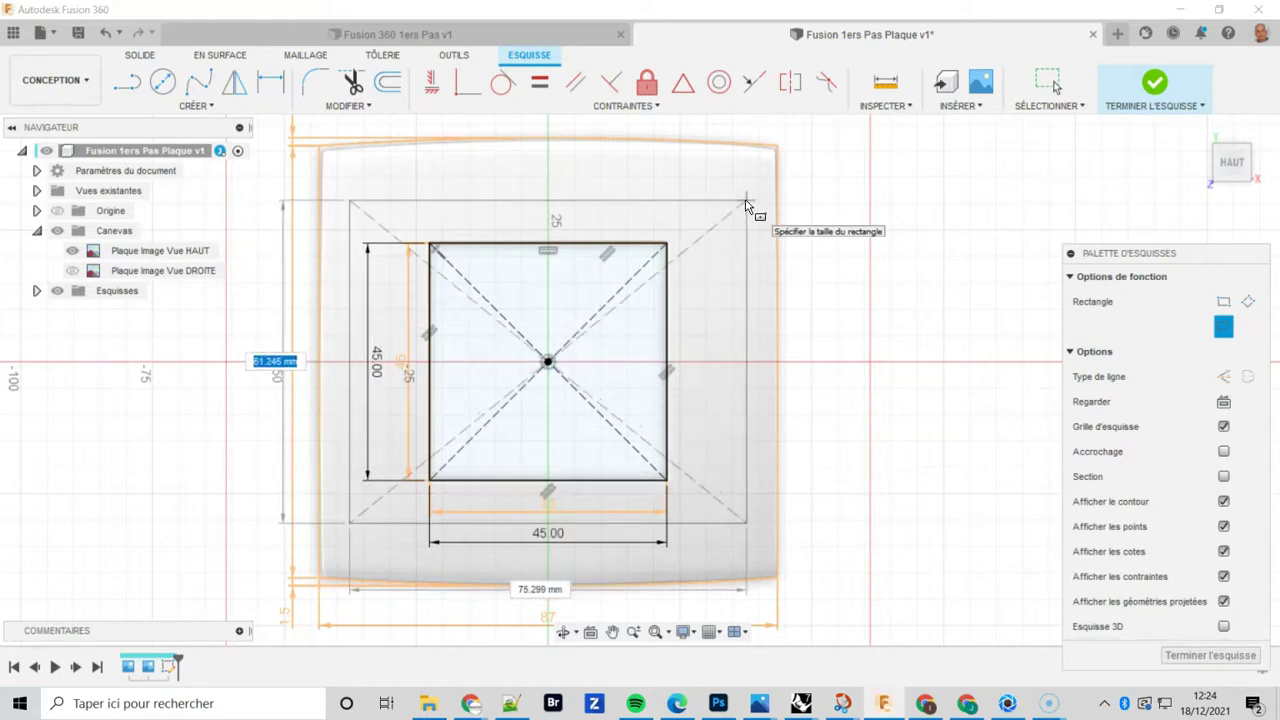
text(82)
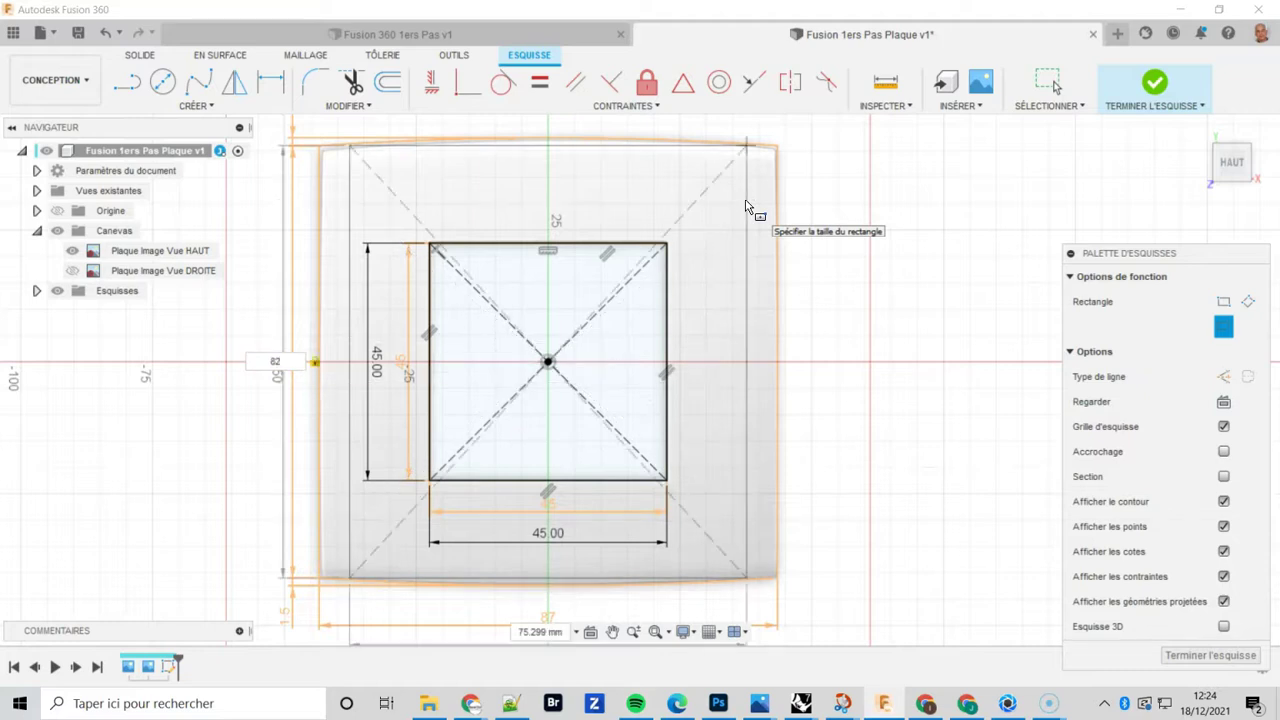
key(Tab)
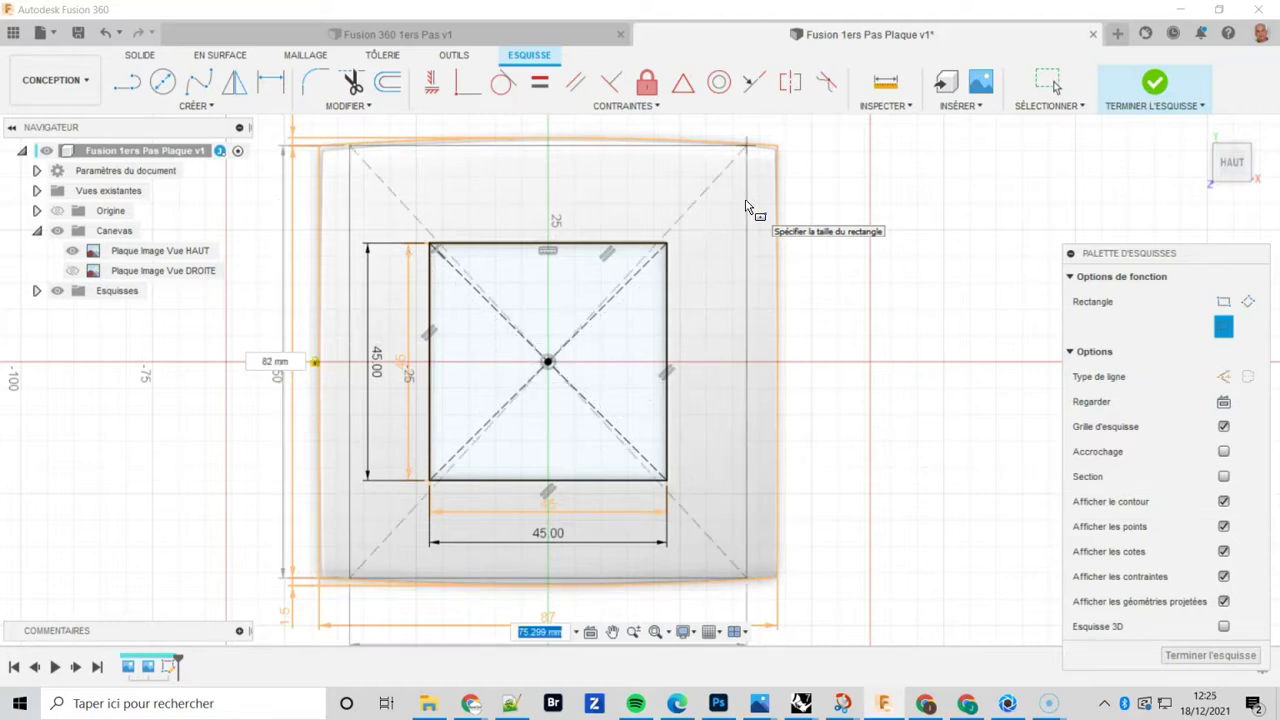
text(87)
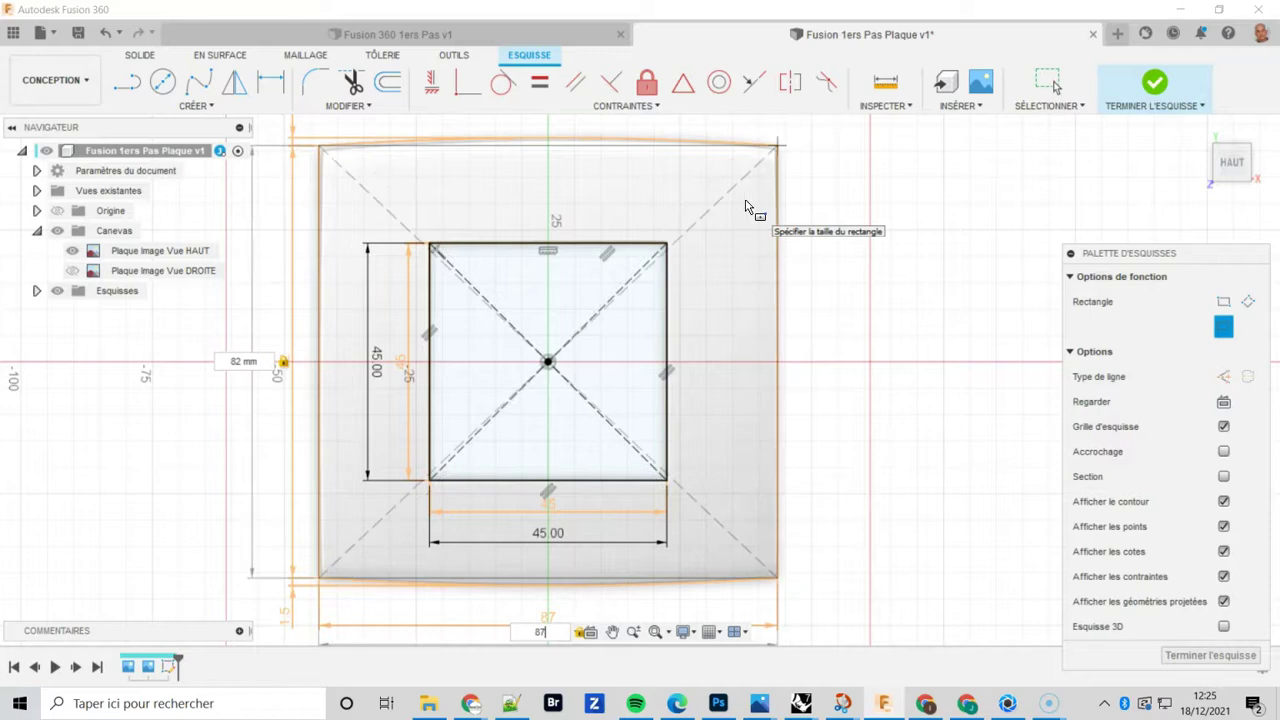
key(Return)
key(Escape)
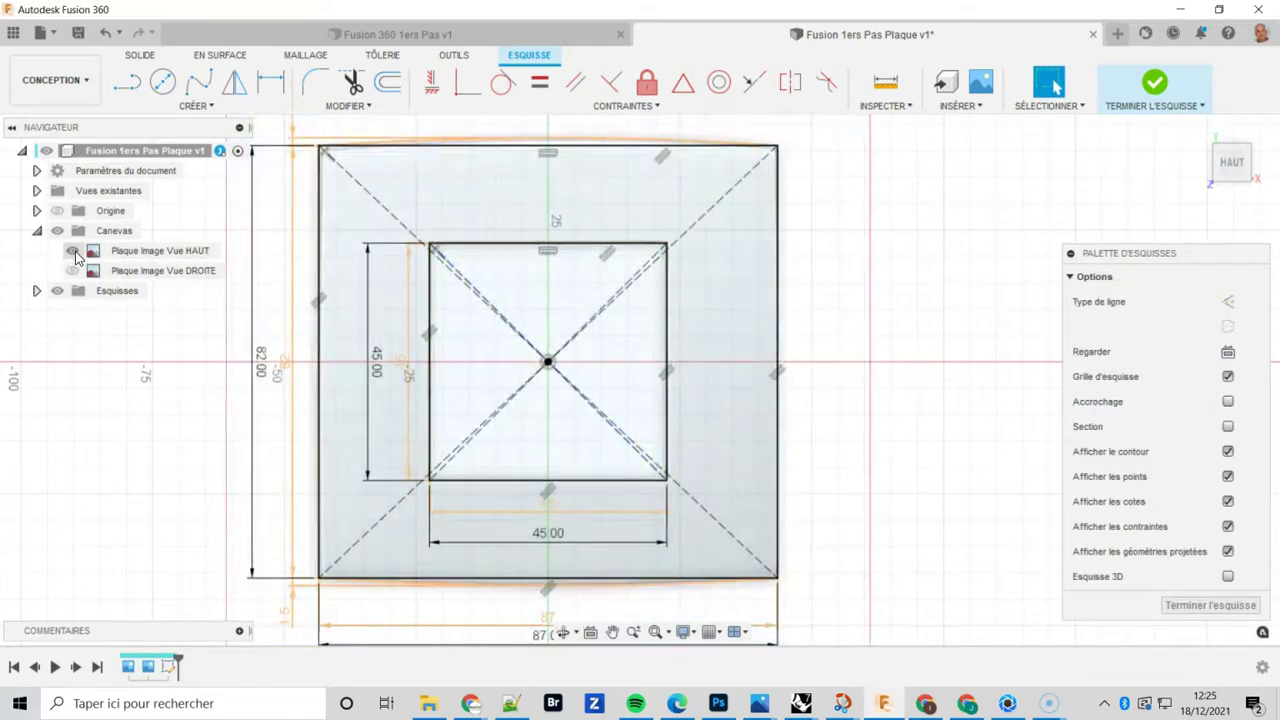
Hide and redisplay the Plaque Image Vue HAUT canvas to check the two sketched rectangles without the image.
click(76, 253)
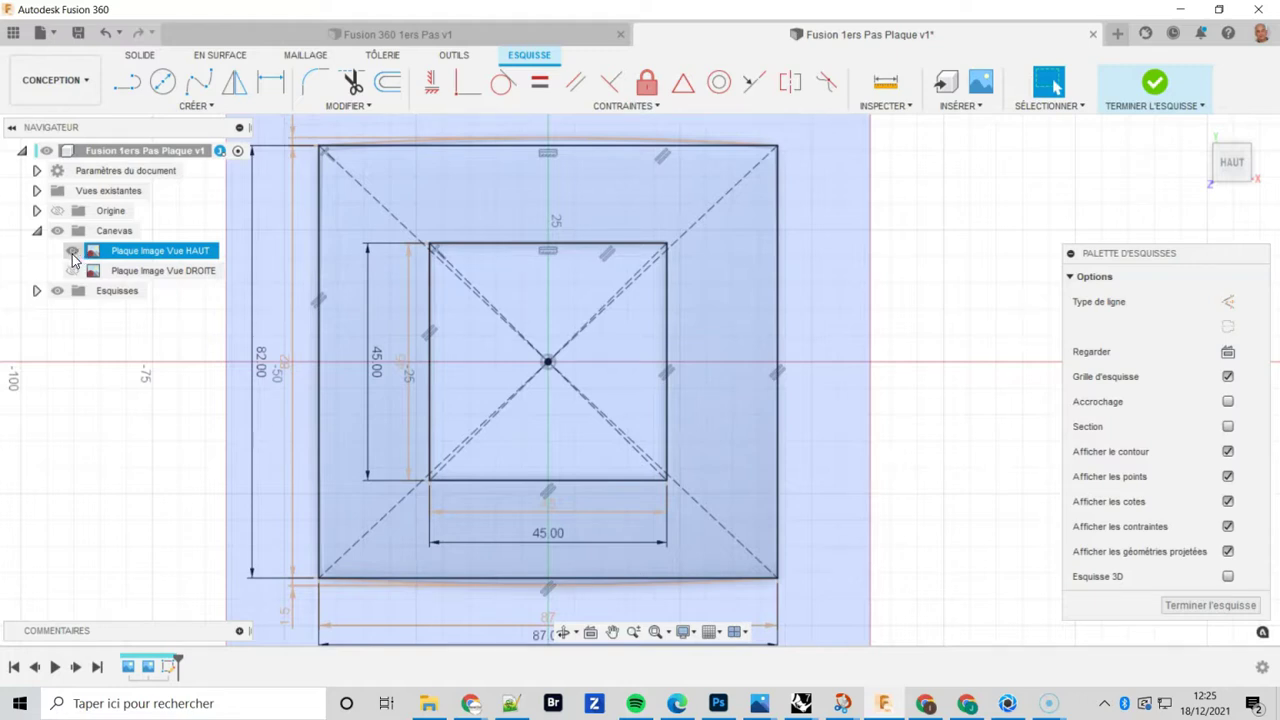
click(72, 252)
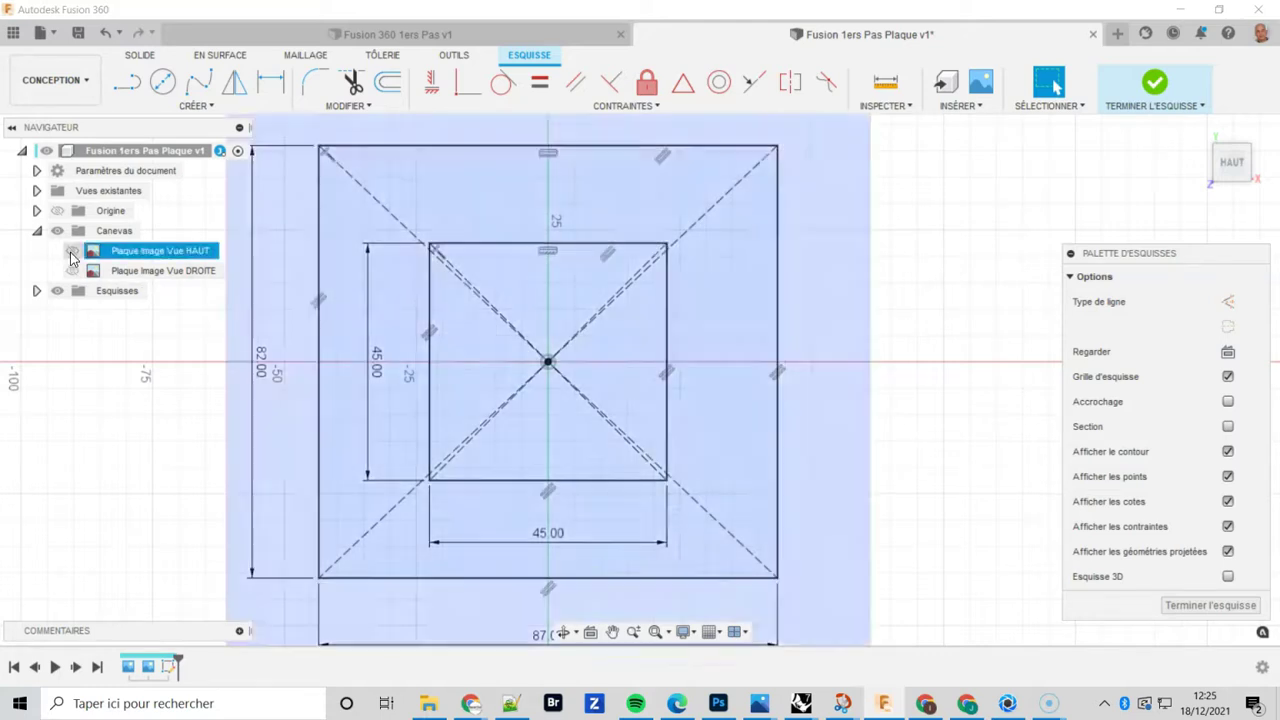
click(72, 251)
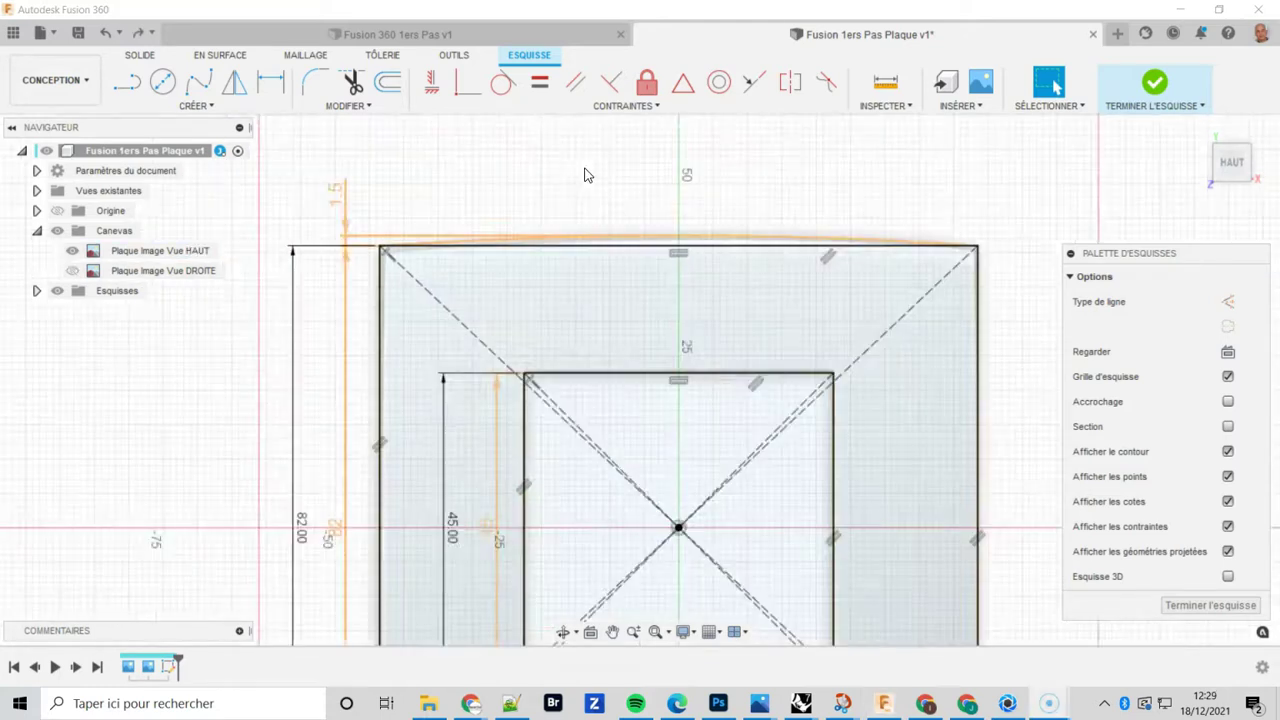
Draw a three-point arc between the outer rectangle's two upper corners, bulging outward above its upper edge.
scroll(587, 175, up, 4)
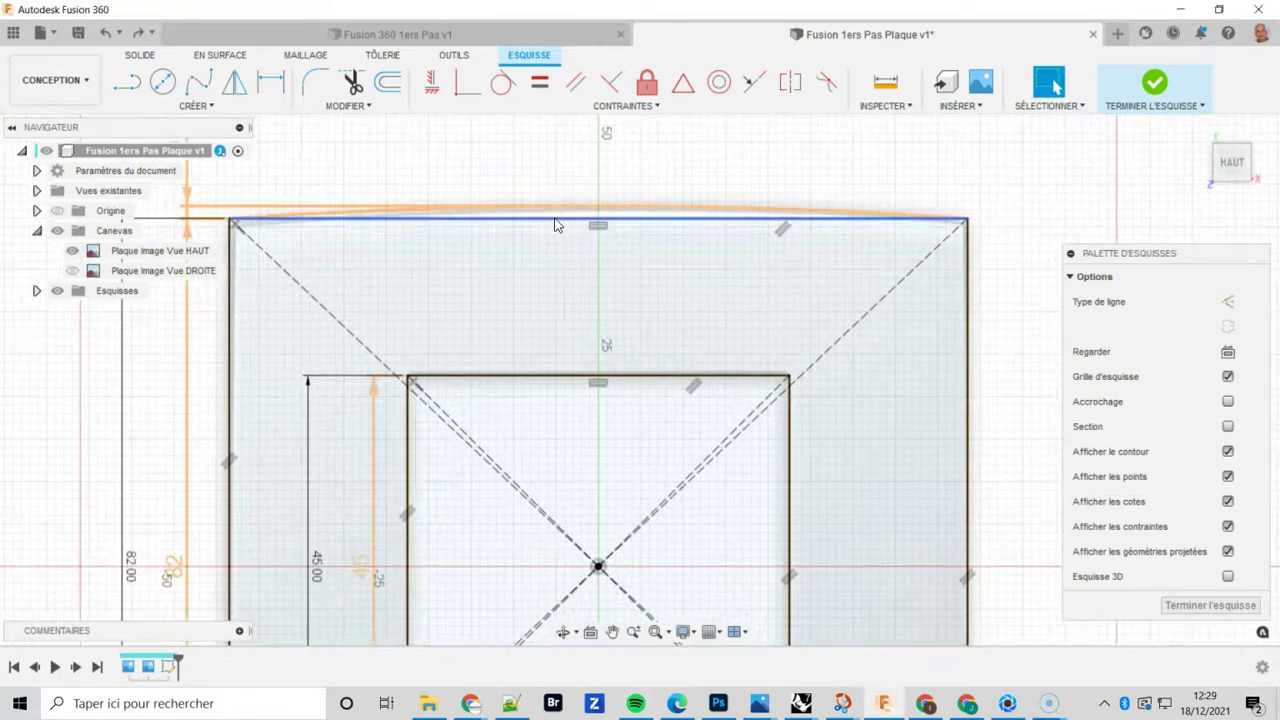
middle_drag(622, 190, 737, 180)
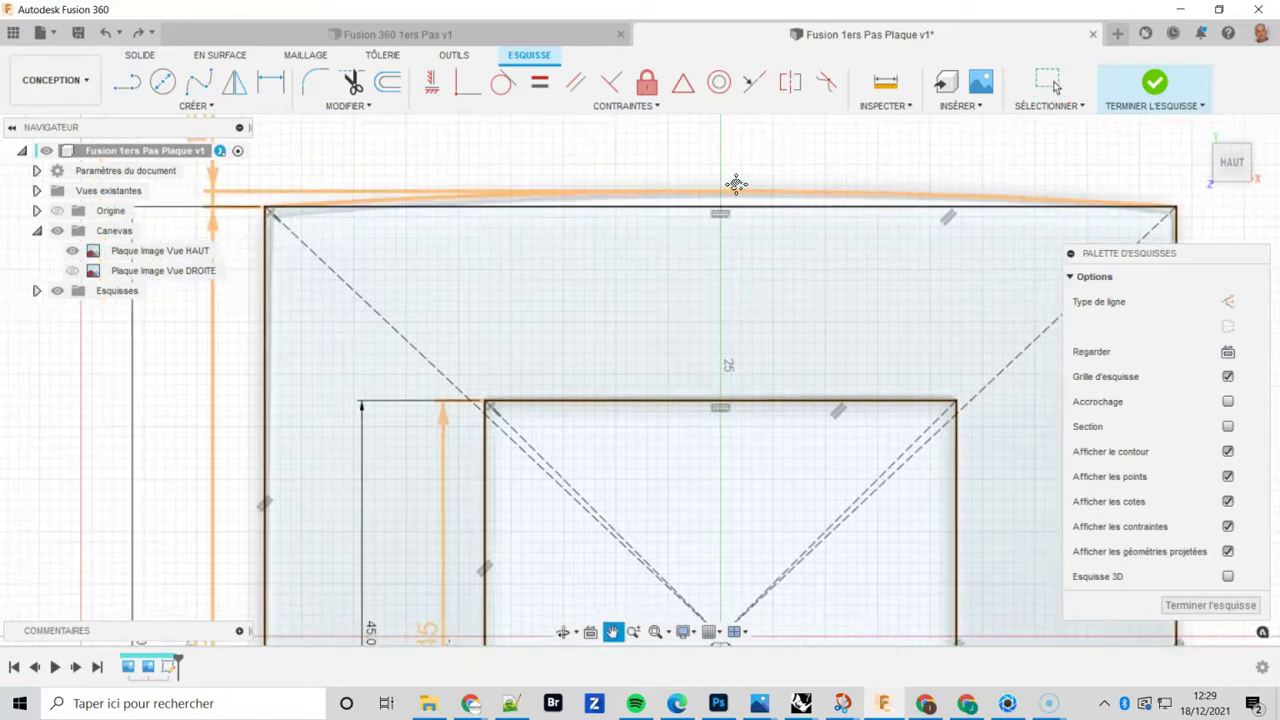
click(196, 106)
mouse_move(226, 181)
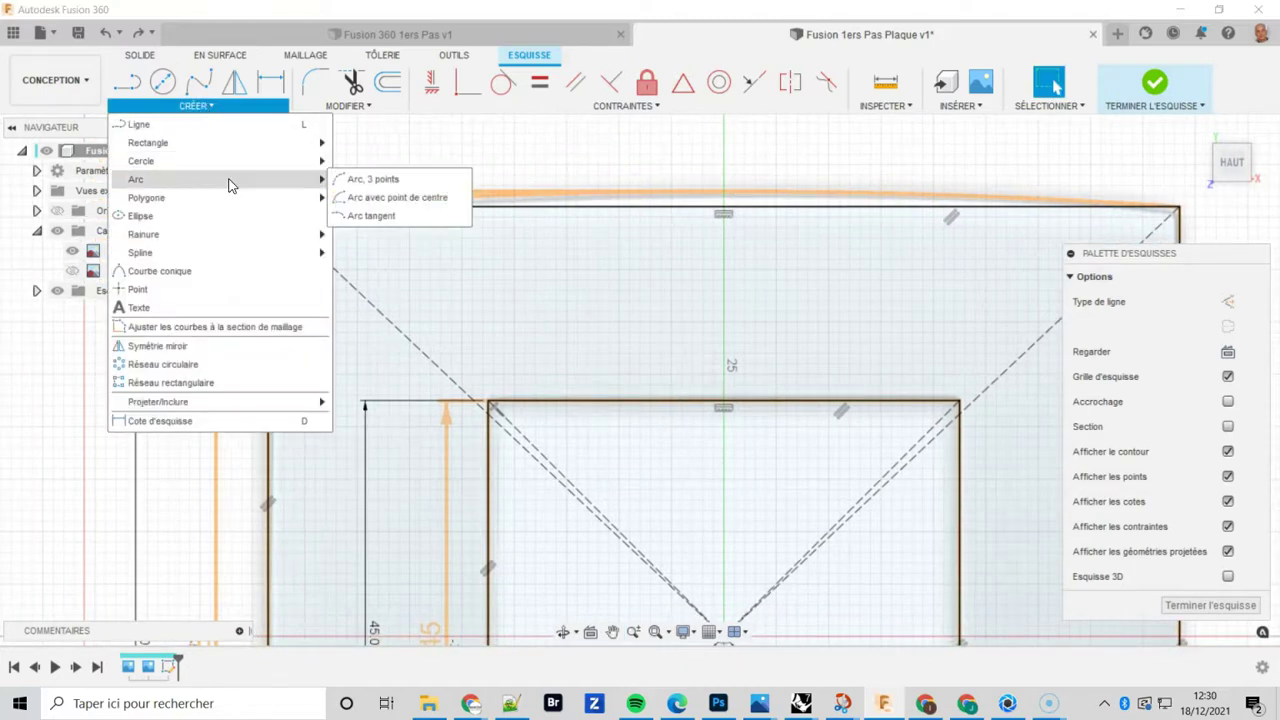
click(355, 179)
middle_drag(366, 160, 435, 165)
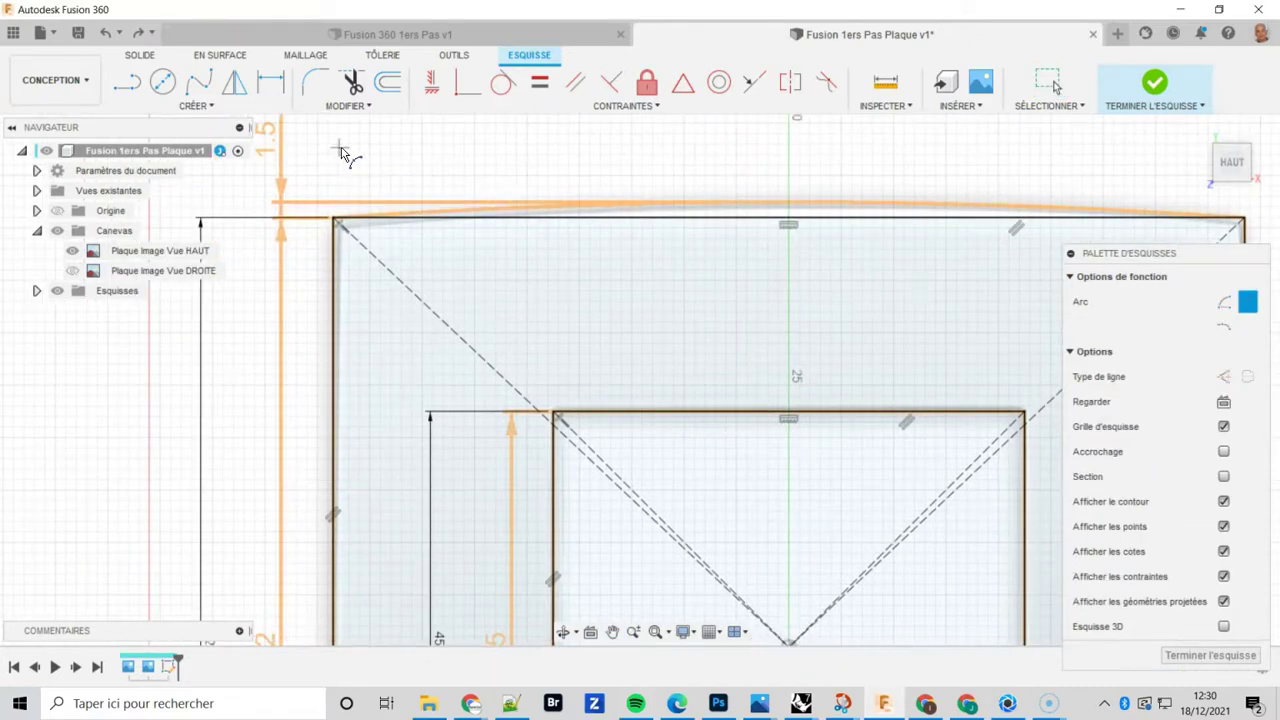
click(334, 217)
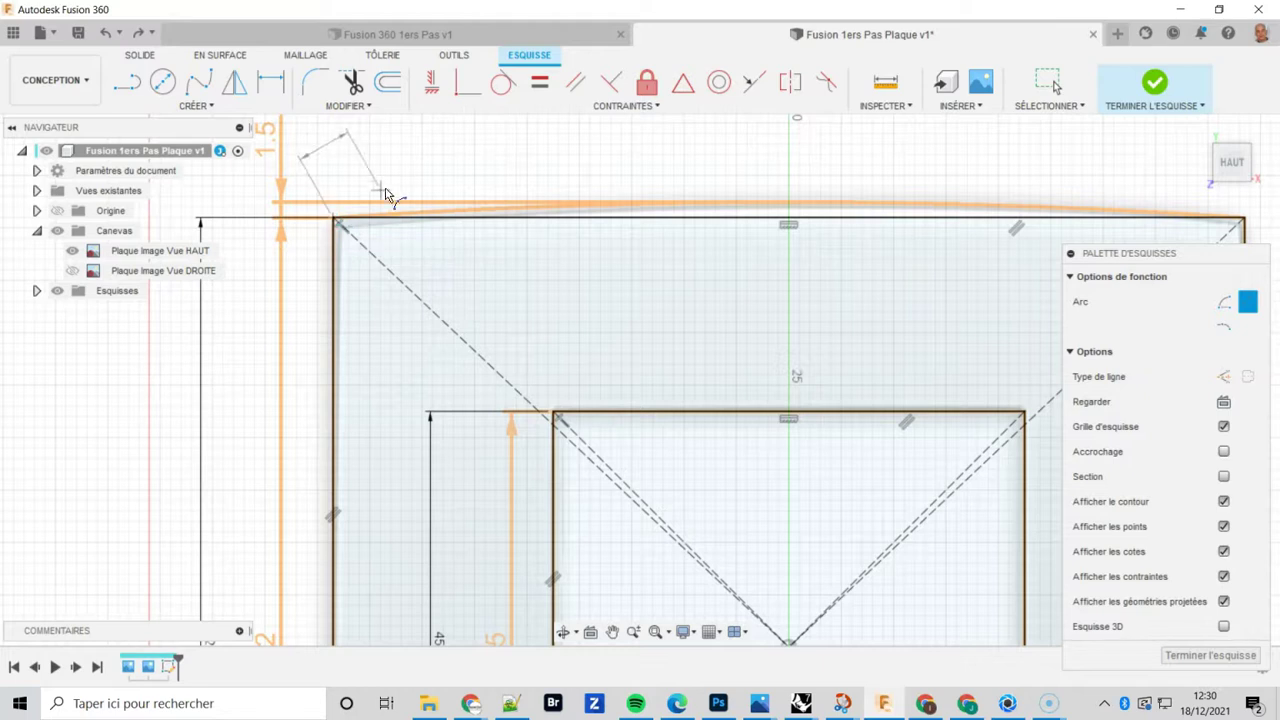
middle_drag(428, 171, 386, 180)
scroll(386, 180, down, 2)
middle_drag(786, 171, 565, 192)
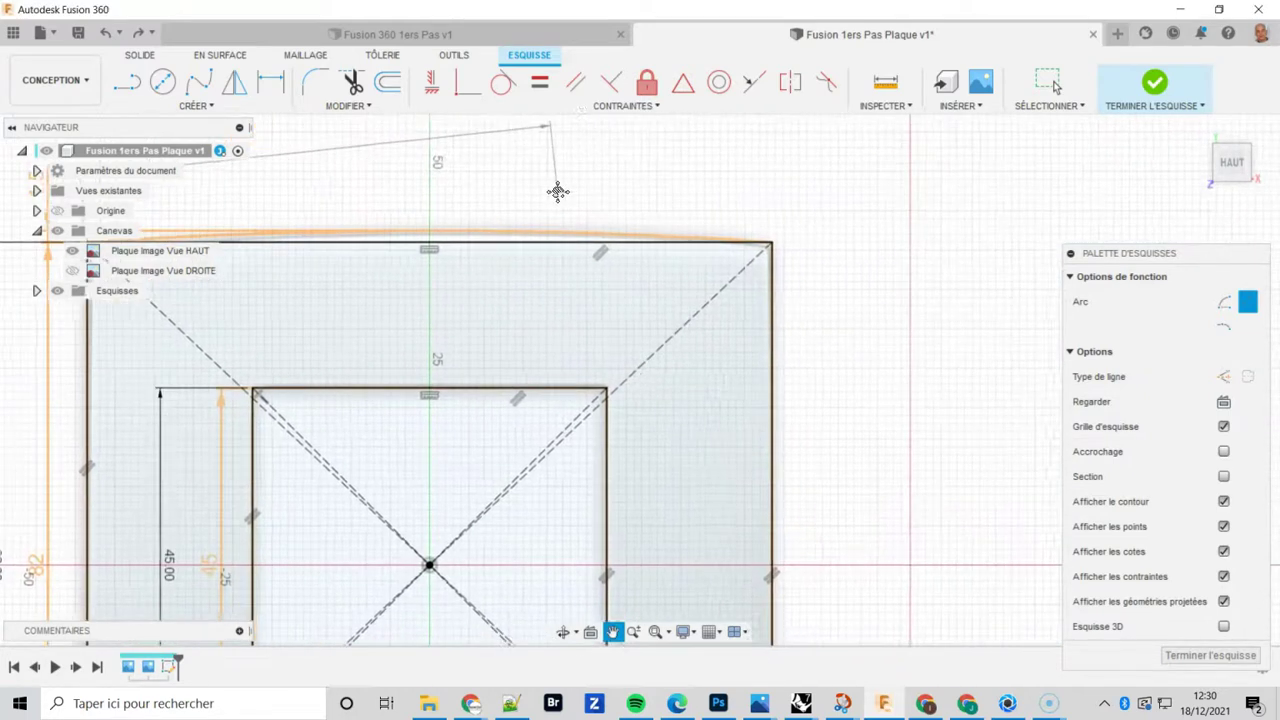
scroll(700, 196, up, 2)
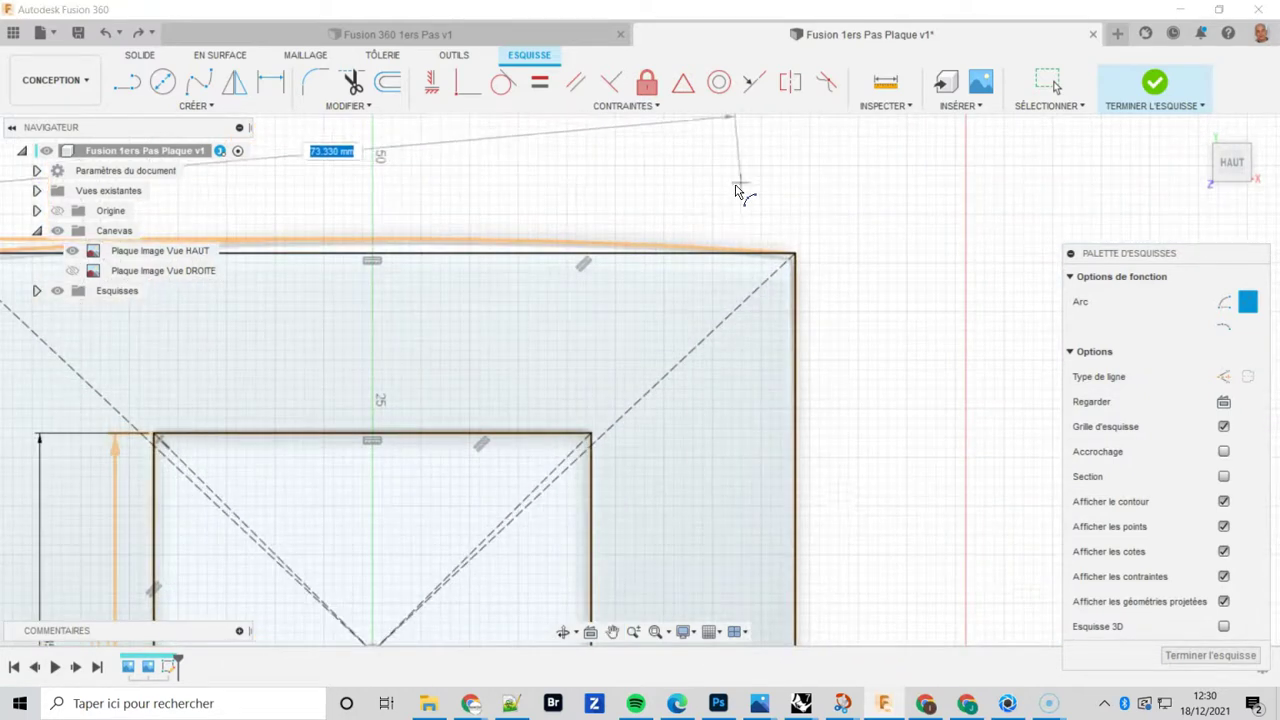
click(798, 256)
middle_drag(521, 172, 731, 197)
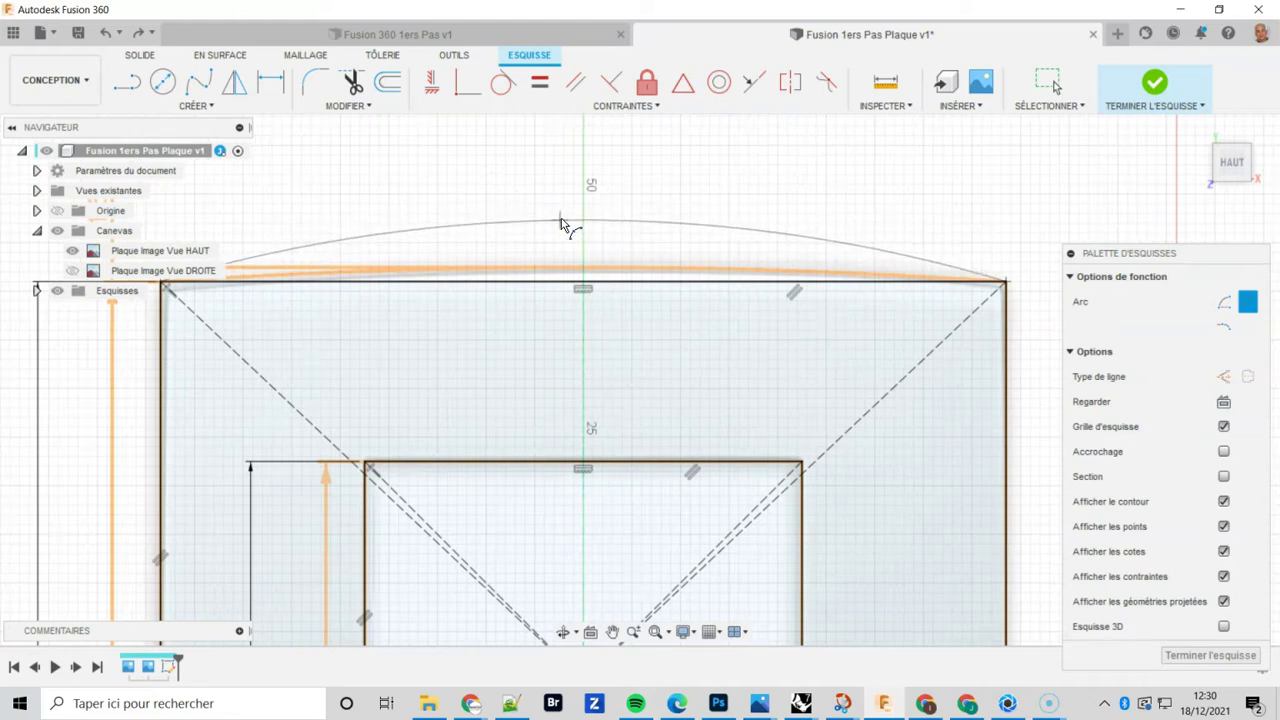
scroll(563, 223, down, 1)
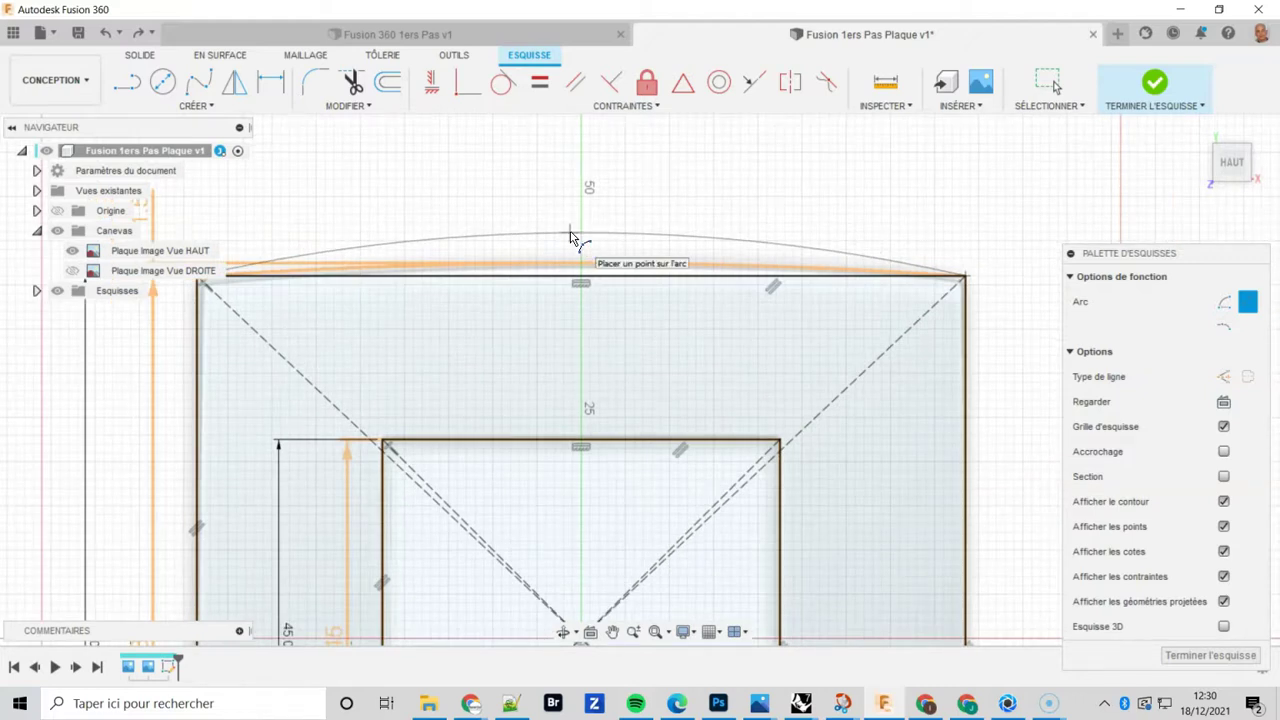
click(571, 237)
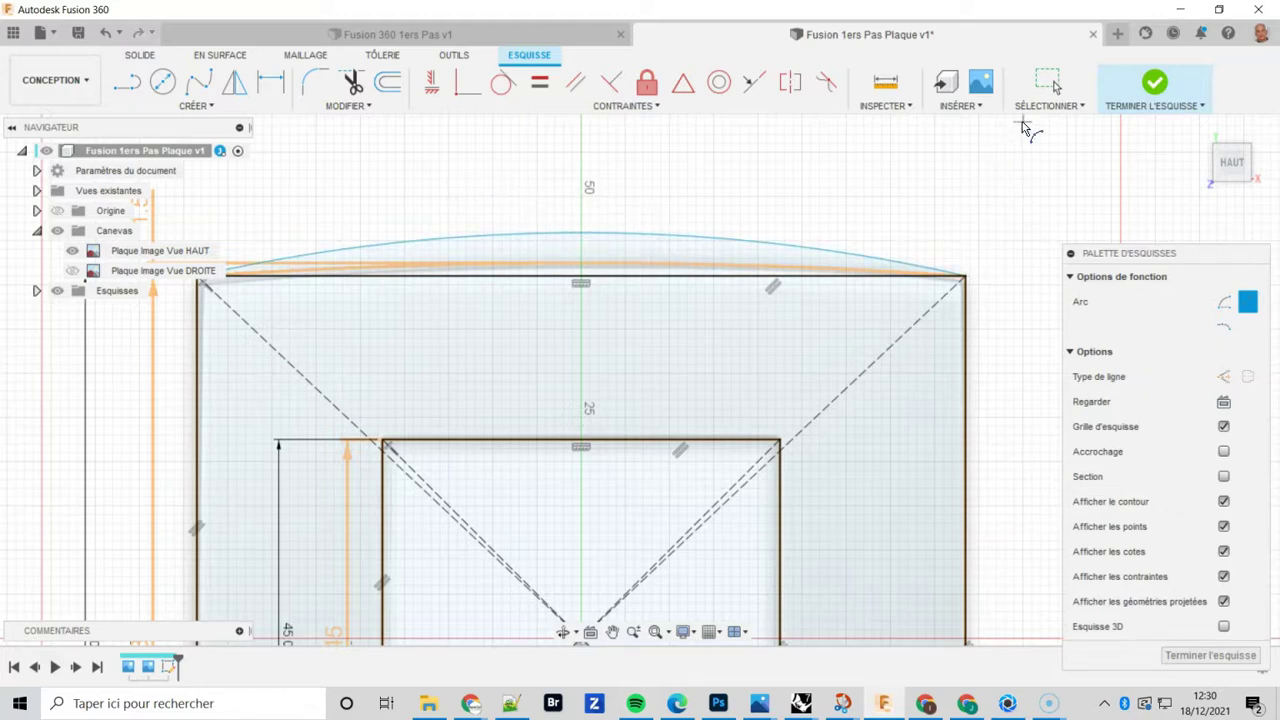
click(1050, 84)
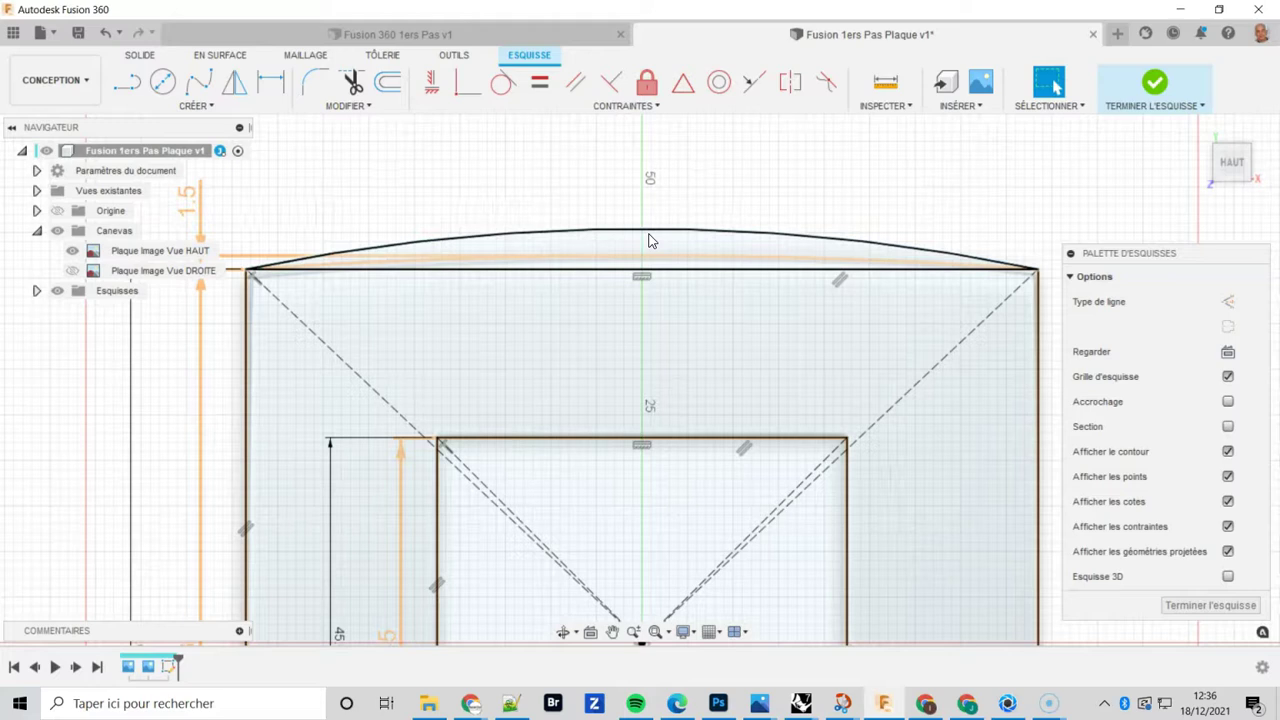
Draw a three-point arc between the outer rectangle's two lower corners, bulging outward below its lower edge.
middle_drag(665, 335, 639, 306)
middle_drag(677, 365, 692, 330)
scroll(692, 330, down, 1)
mouse_move(737, 368)
middle_down()
mouse_move(774, 258)
mouse_move(739, 168)
middle_up()
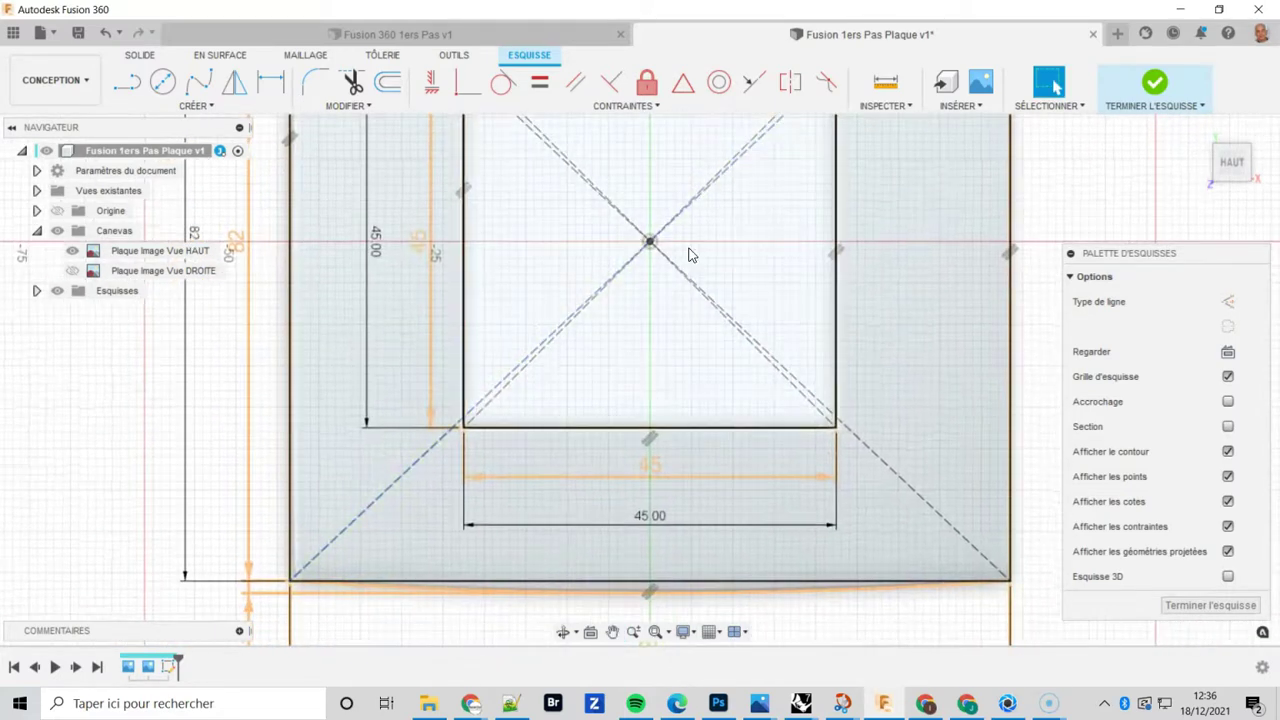
middle_drag(668, 396, 654, 237)
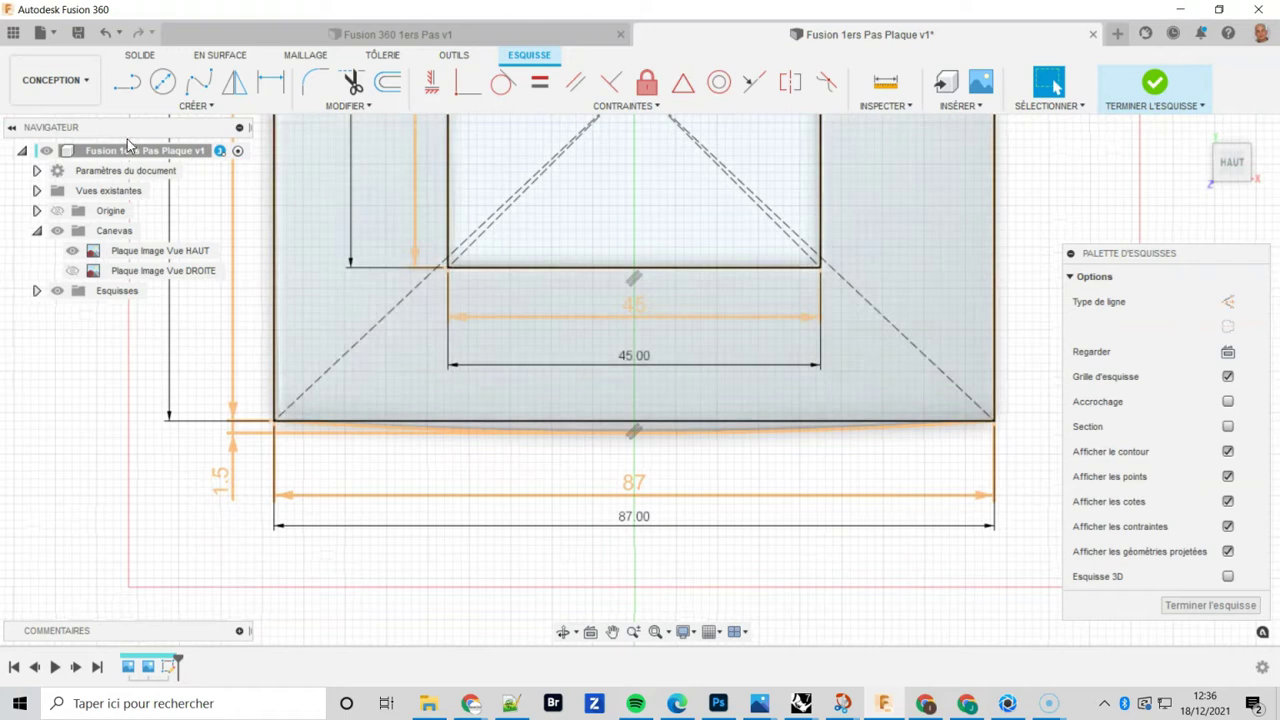
click(196, 106)
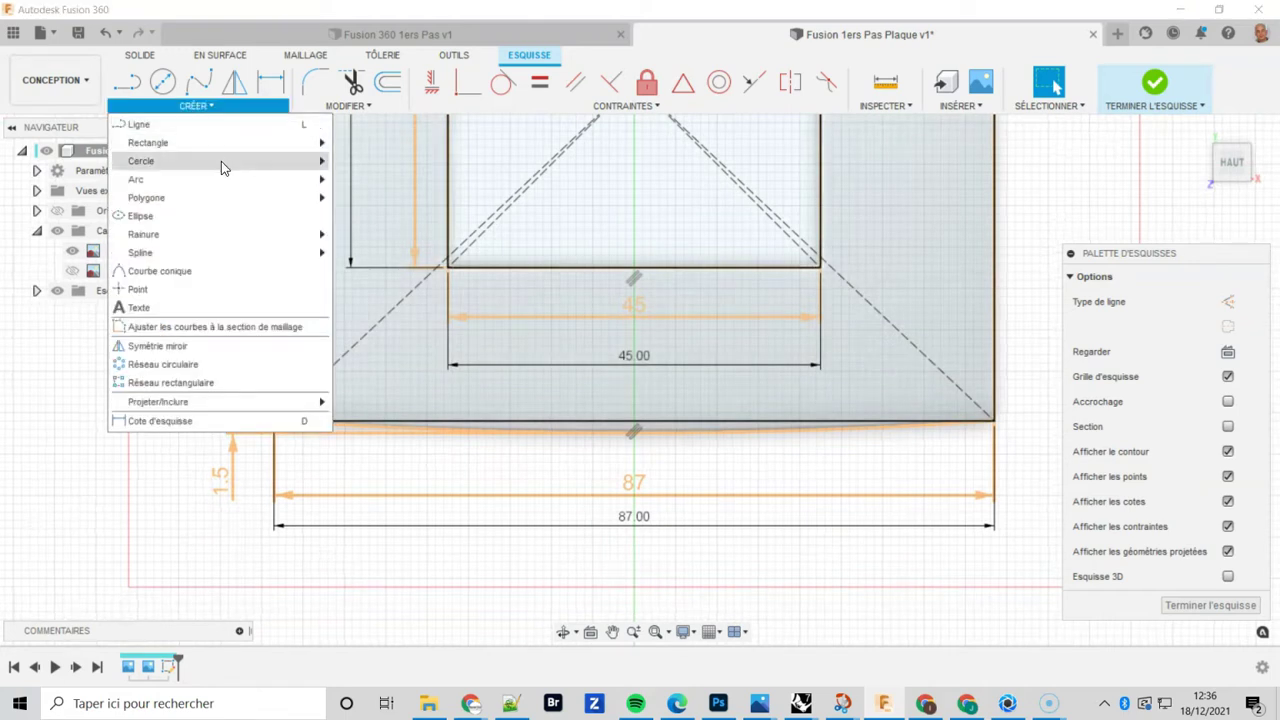
mouse_move(225, 179)
click(337, 179)
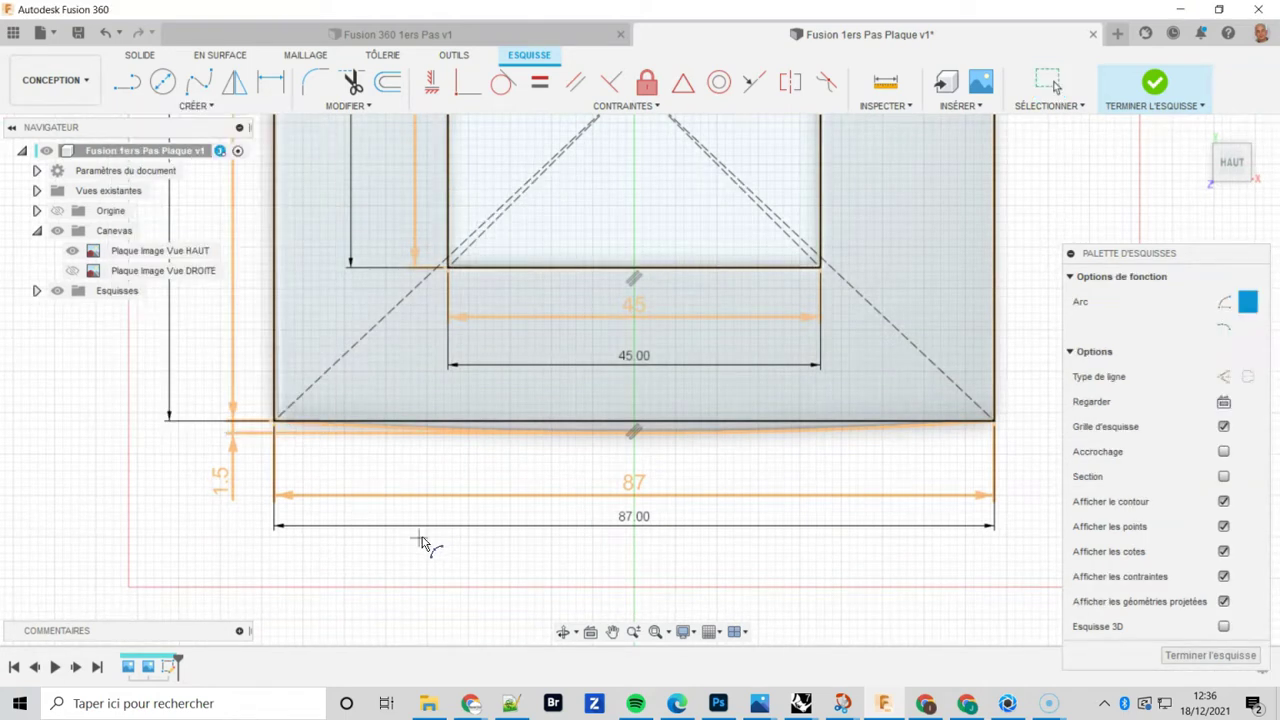
click(274, 421)
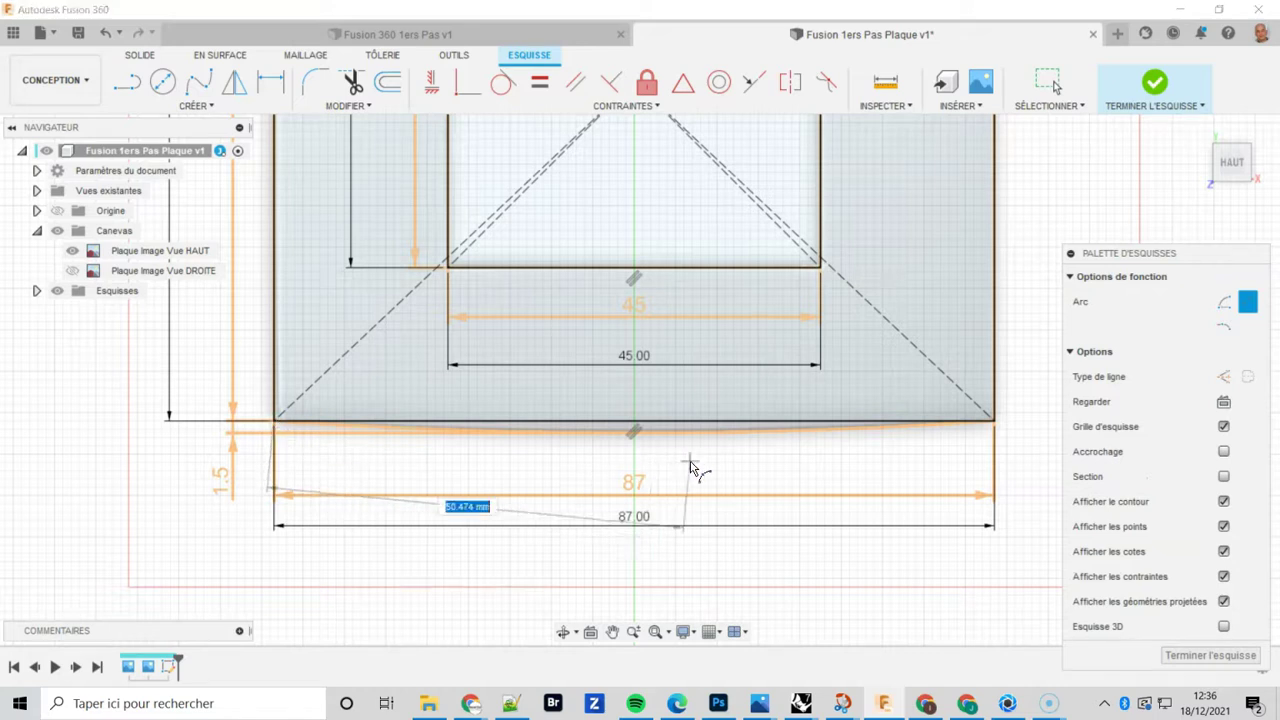
middle_drag(686, 466, 480, 470)
click(788, 433)
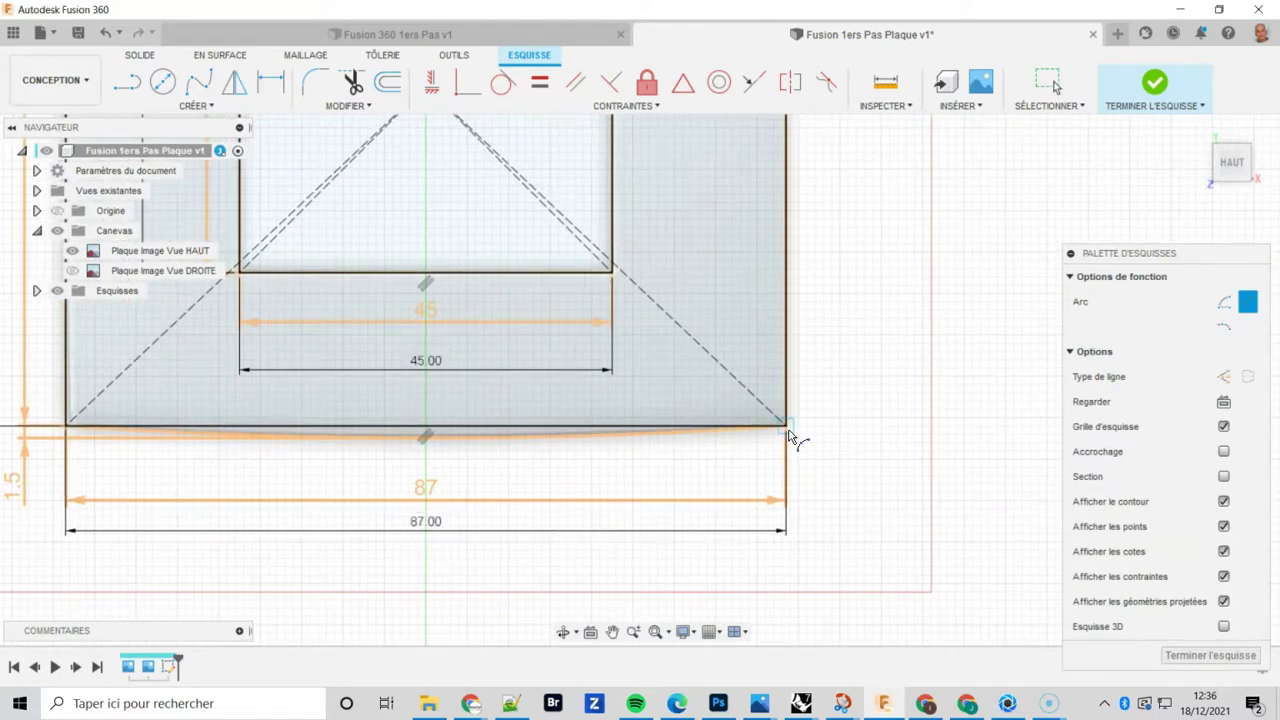
click(426, 468)
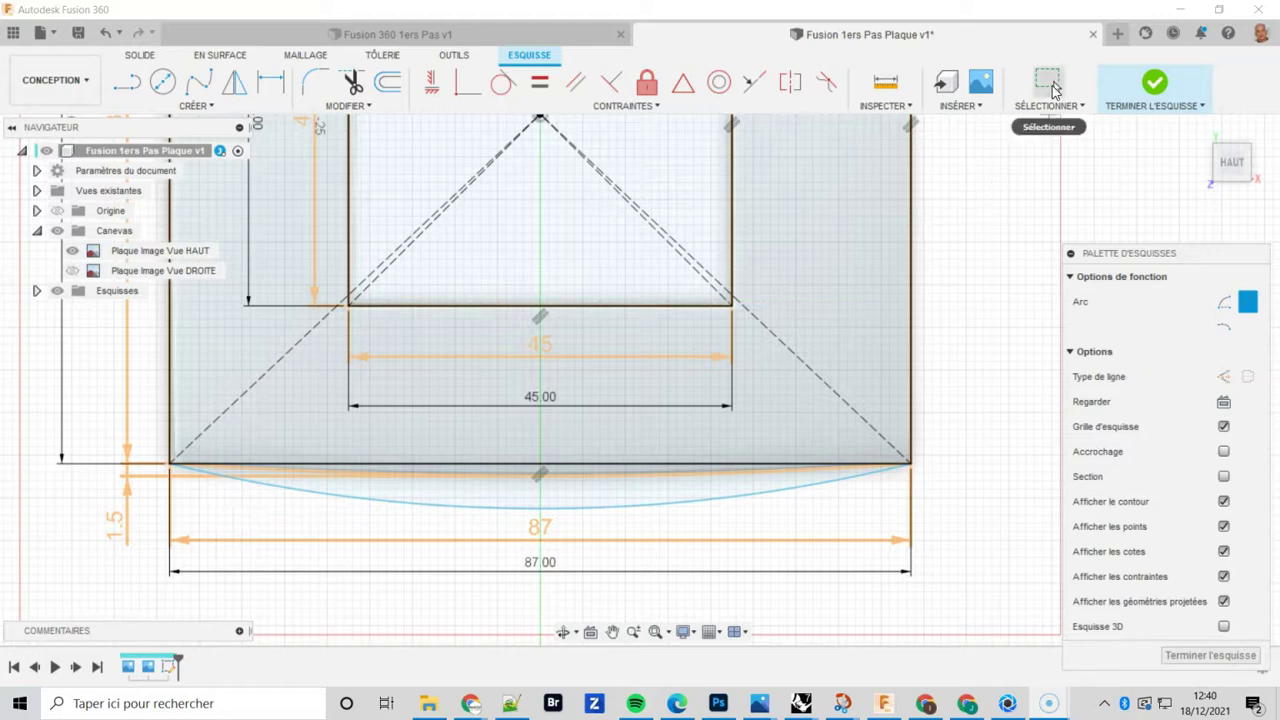
click(1050, 84)
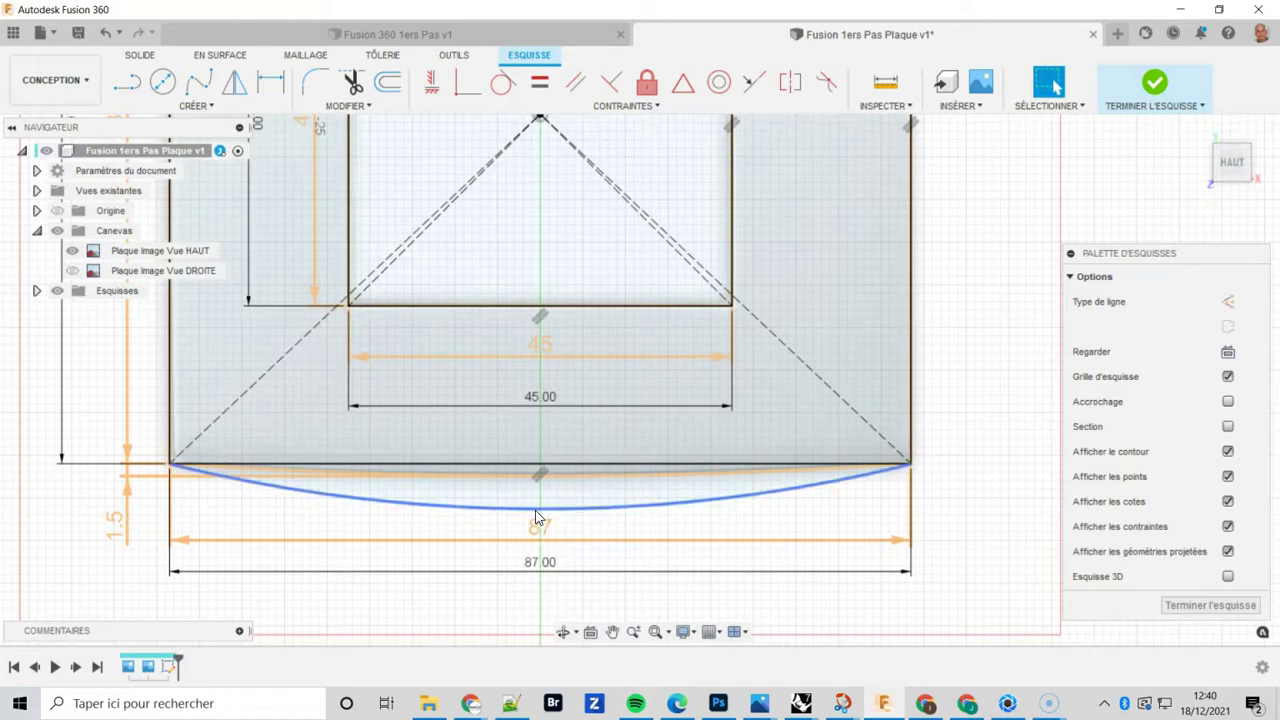
Draw a vertical construction line from the midpoint of the upper arc to the midpoint of the lower arc.
middle_drag(437, 191, 520, 381)
scroll(520, 381, down, 2)
middle_drag(602, 173, 565, 401)
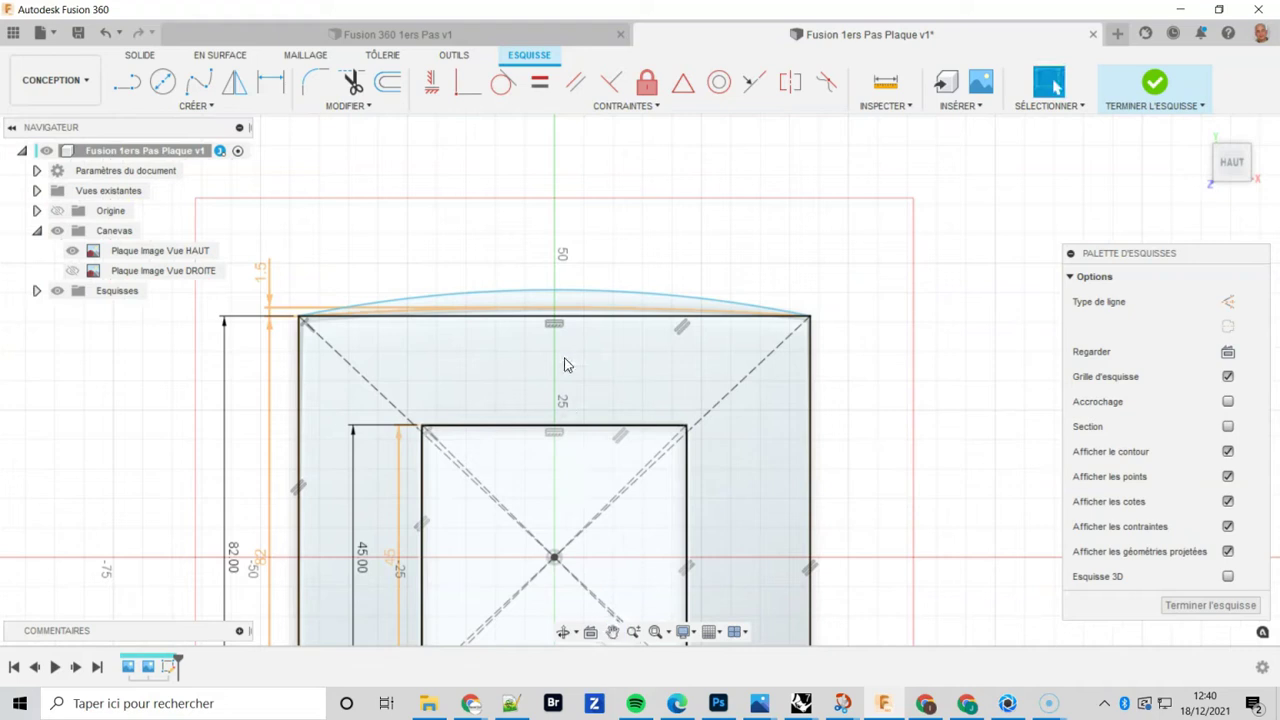
click(536, 300)
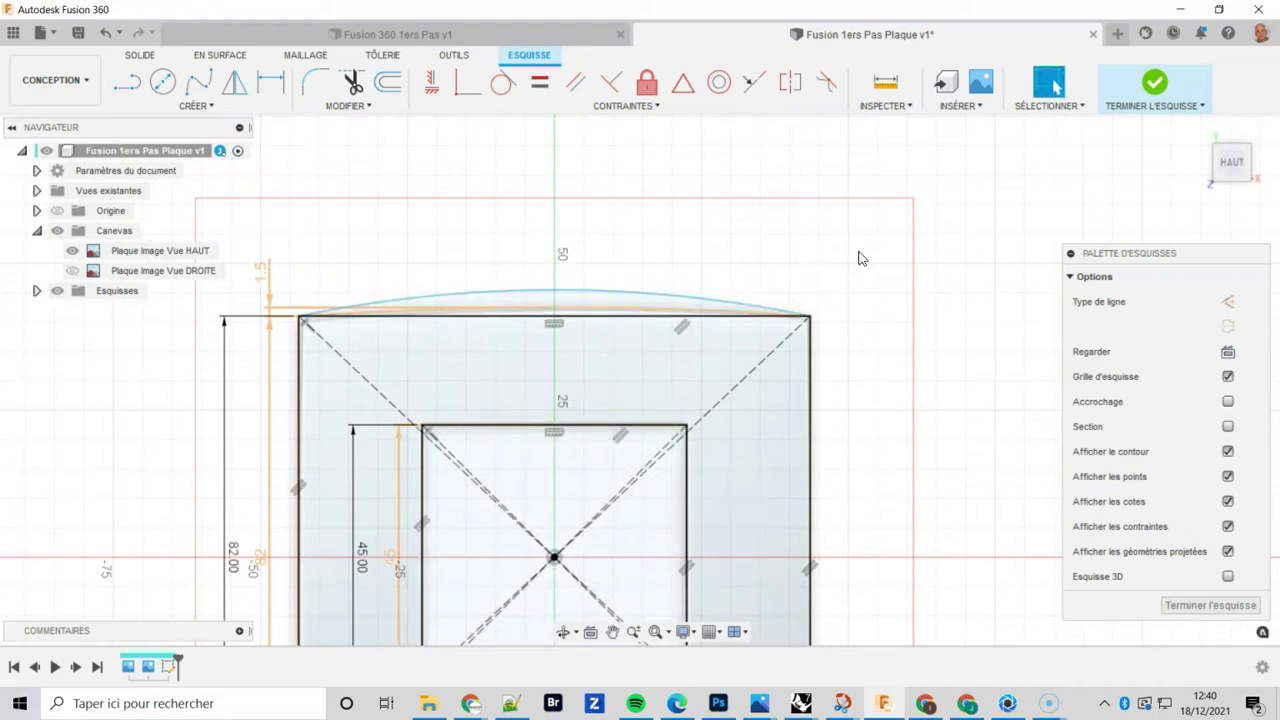
click(1229, 301)
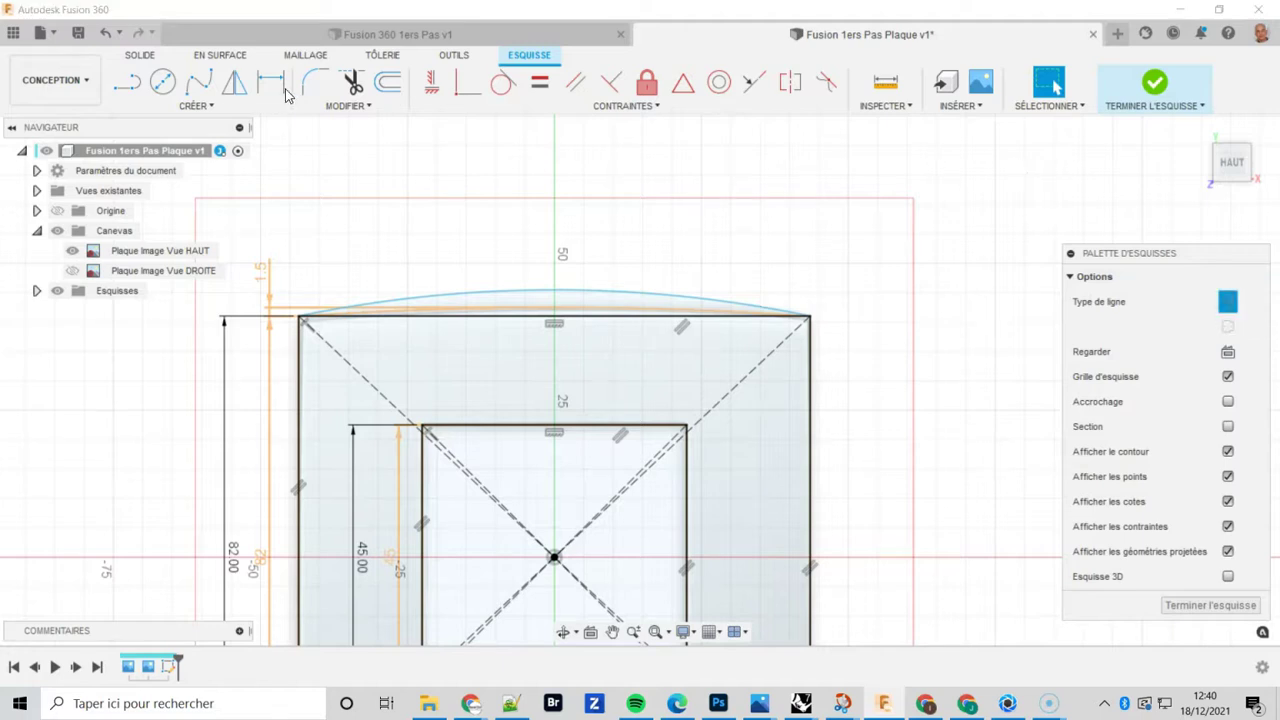
click(125, 88)
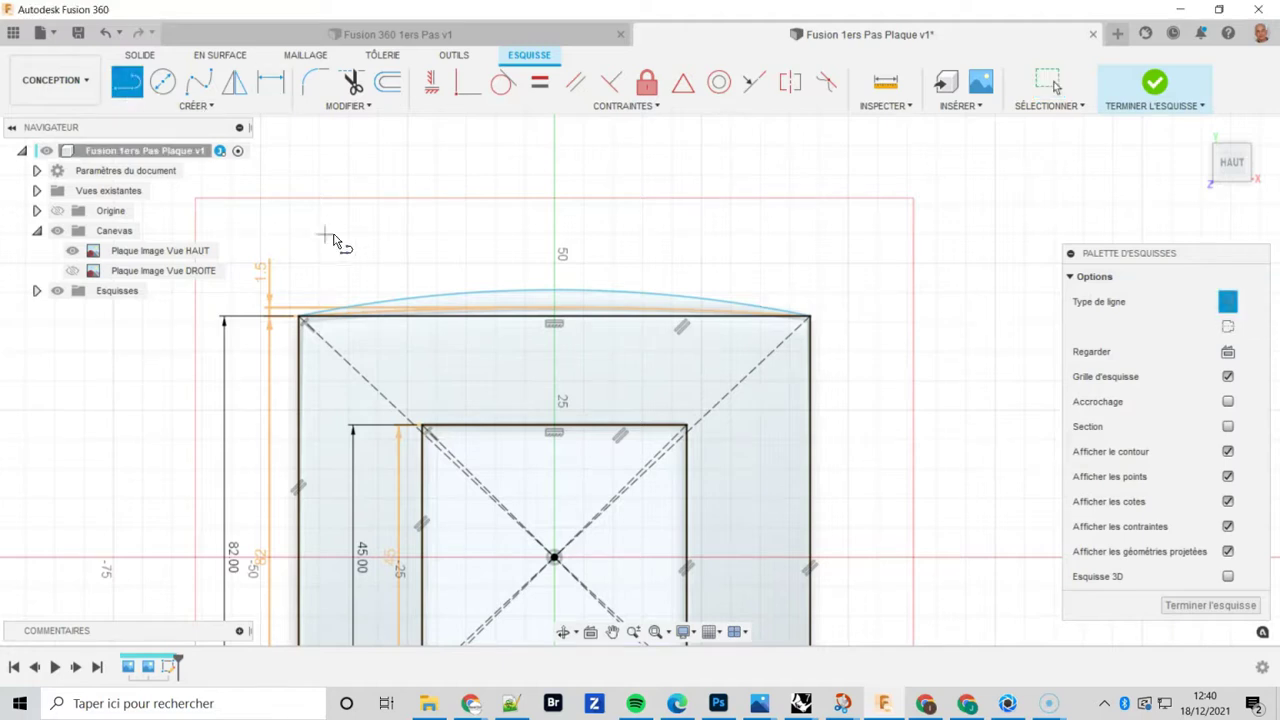
scroll(555, 316, up, 2)
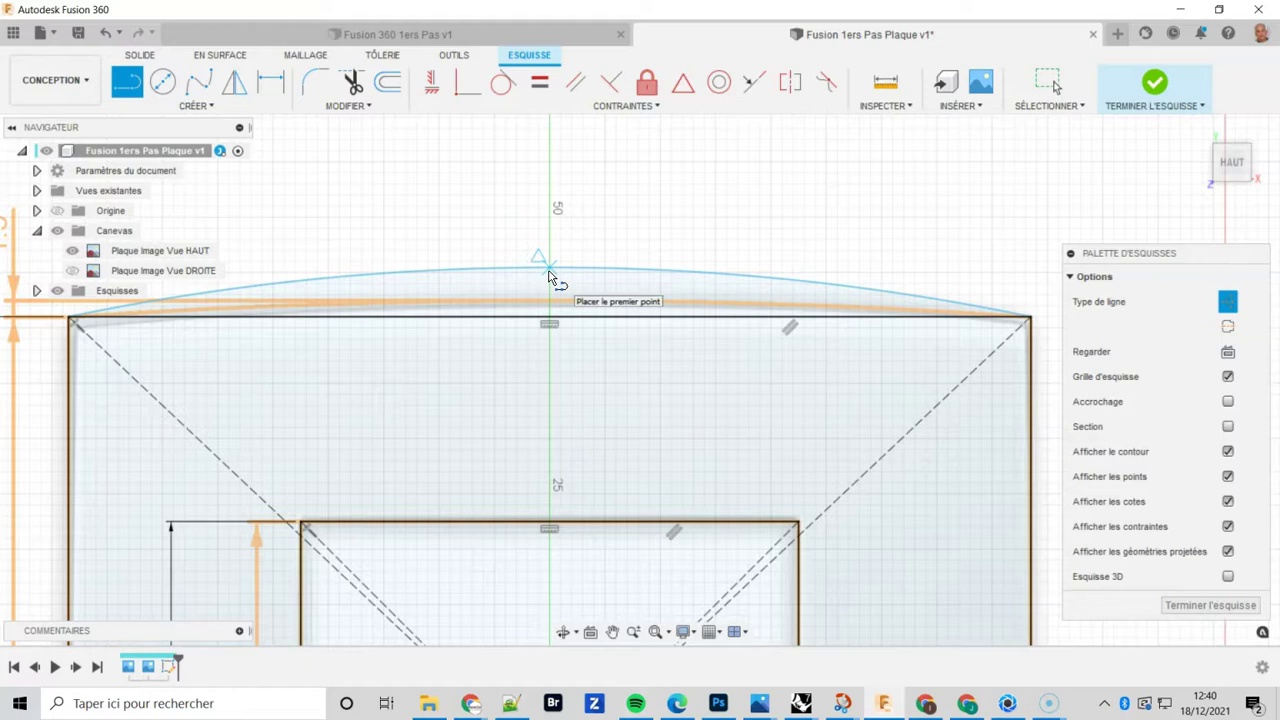
click(549, 276)
middle_drag(651, 423, 629, 337)
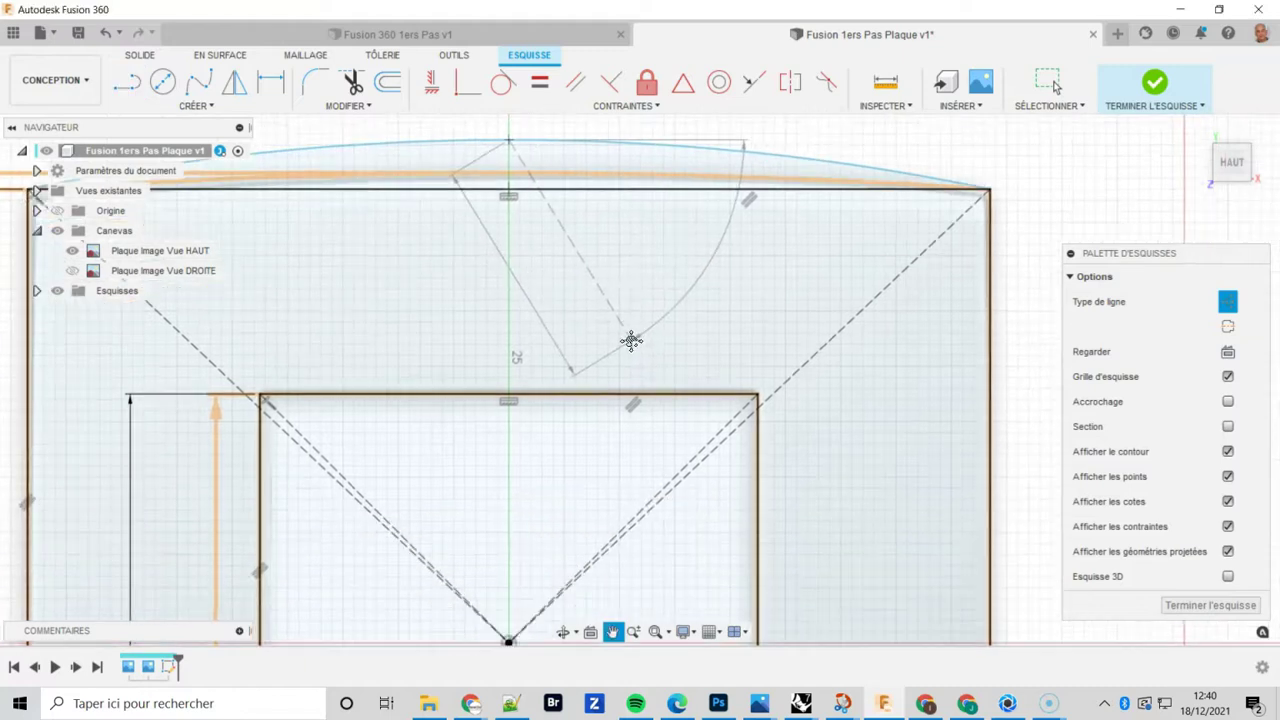
scroll(671, 374, down, 3)
scroll(740, 512, down, 3)
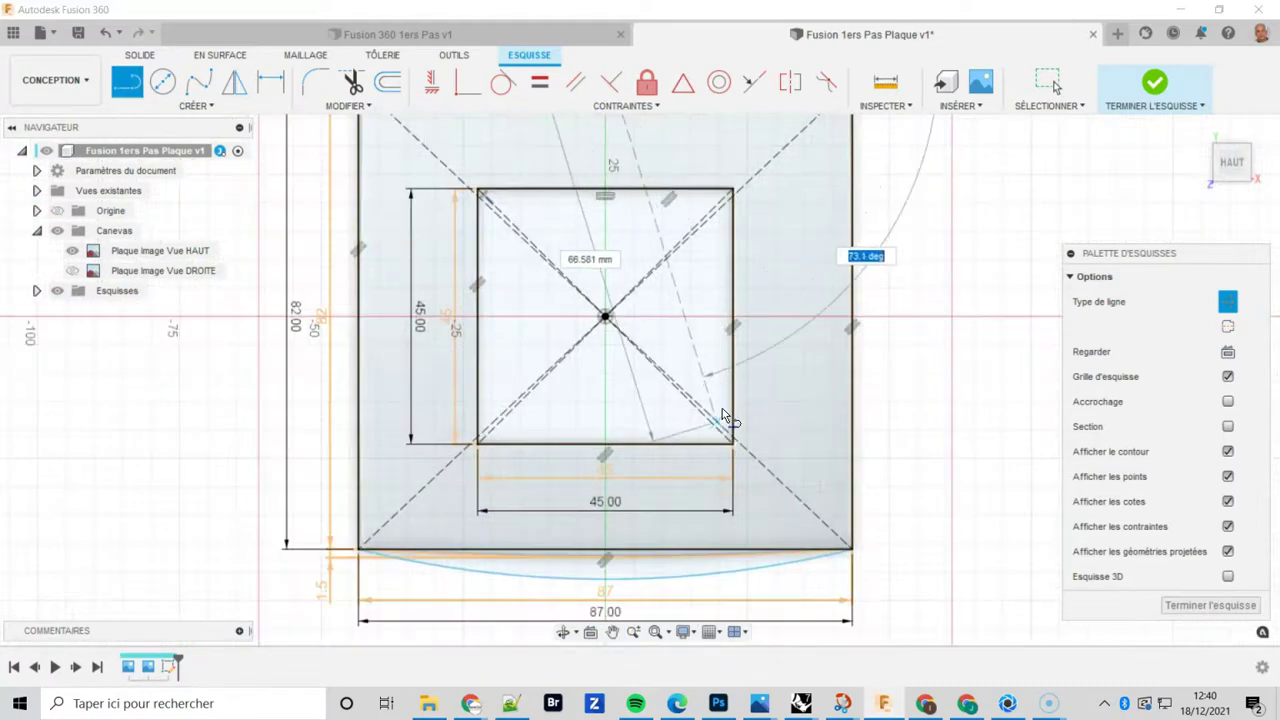
scroll(640, 440, up, 5)
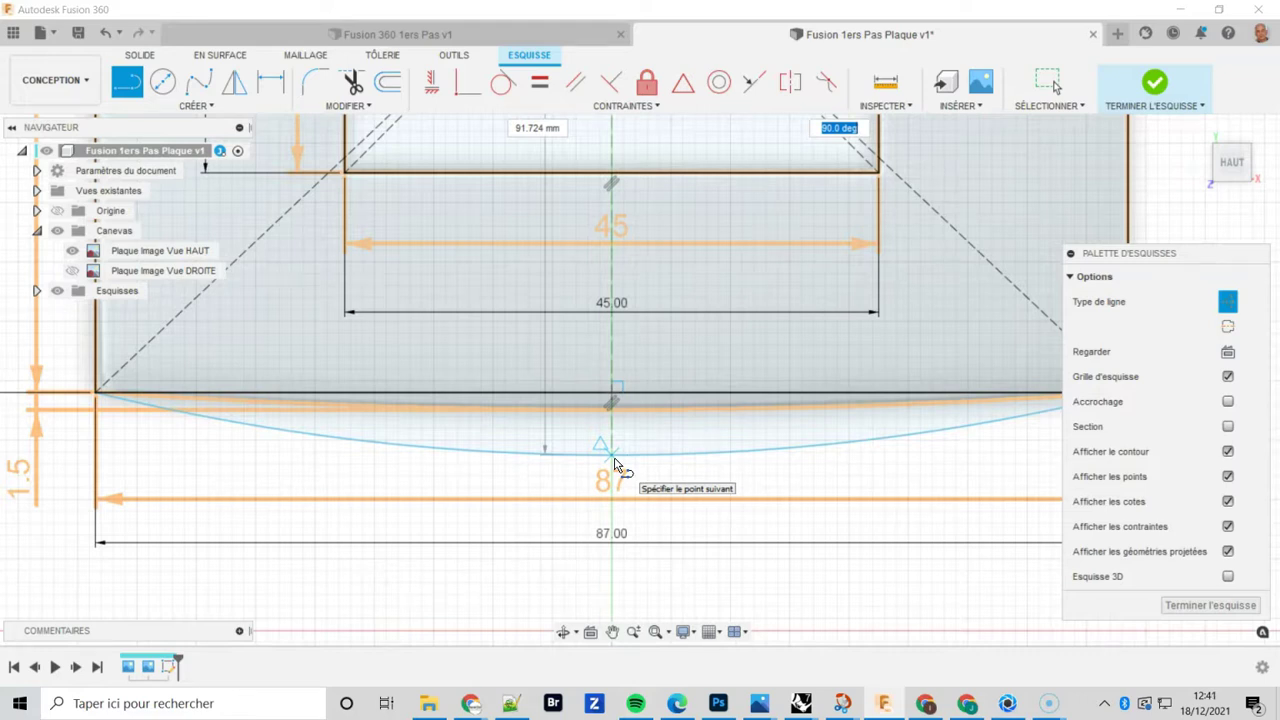
click(615, 463)
key(Escape)
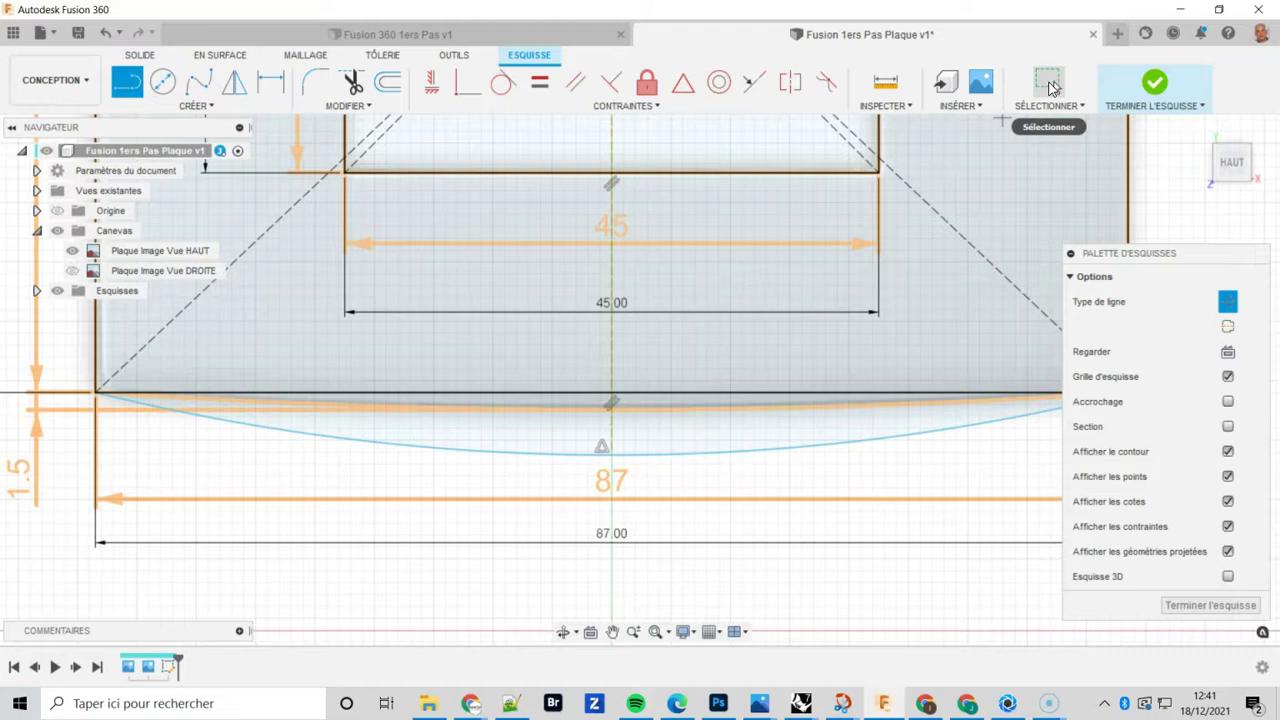
click(1050, 86)
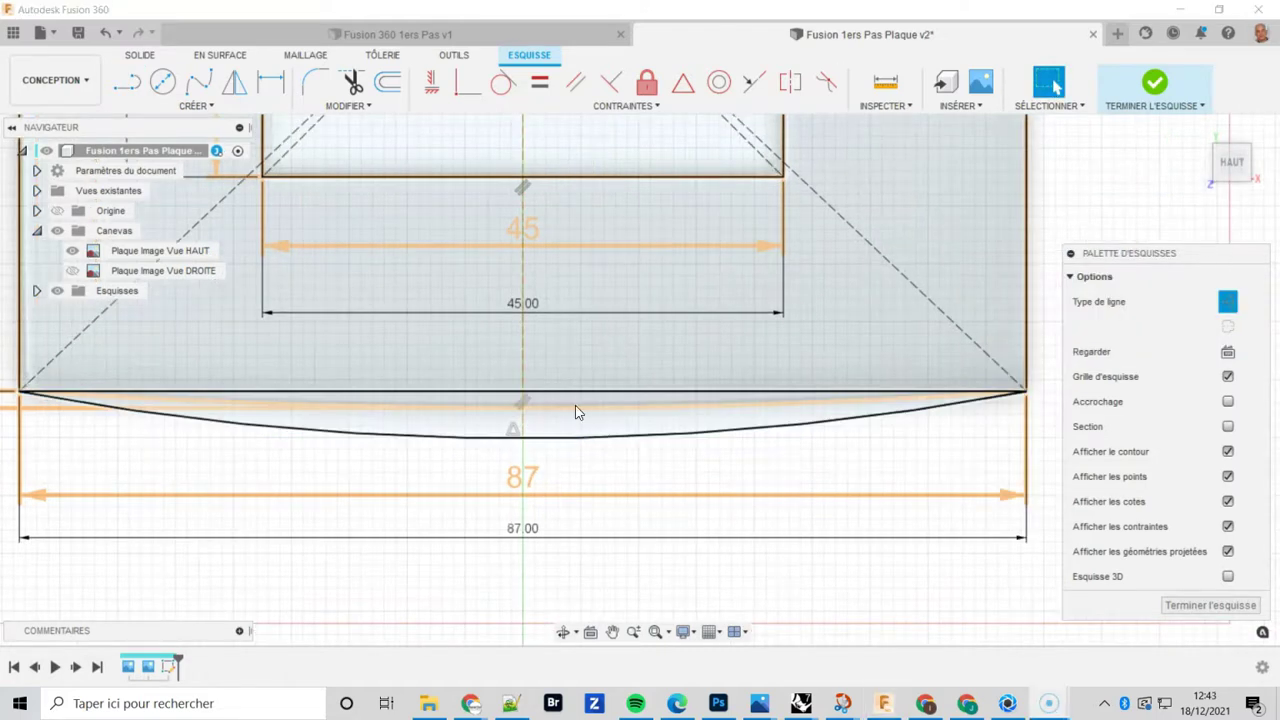
Apply a midpoint constraint between the vertical construction line and the sketch origin.
middle_drag(458, 319, 498, 319)
drag(562, 365, 567, 377)
middle_drag(642, 180, 654, 487)
mouse_move(677, 208)
middle_down()
mouse_move(684, 309)
mouse_move(663, 309)
middle_up()
scroll(682, 305, down, 2)
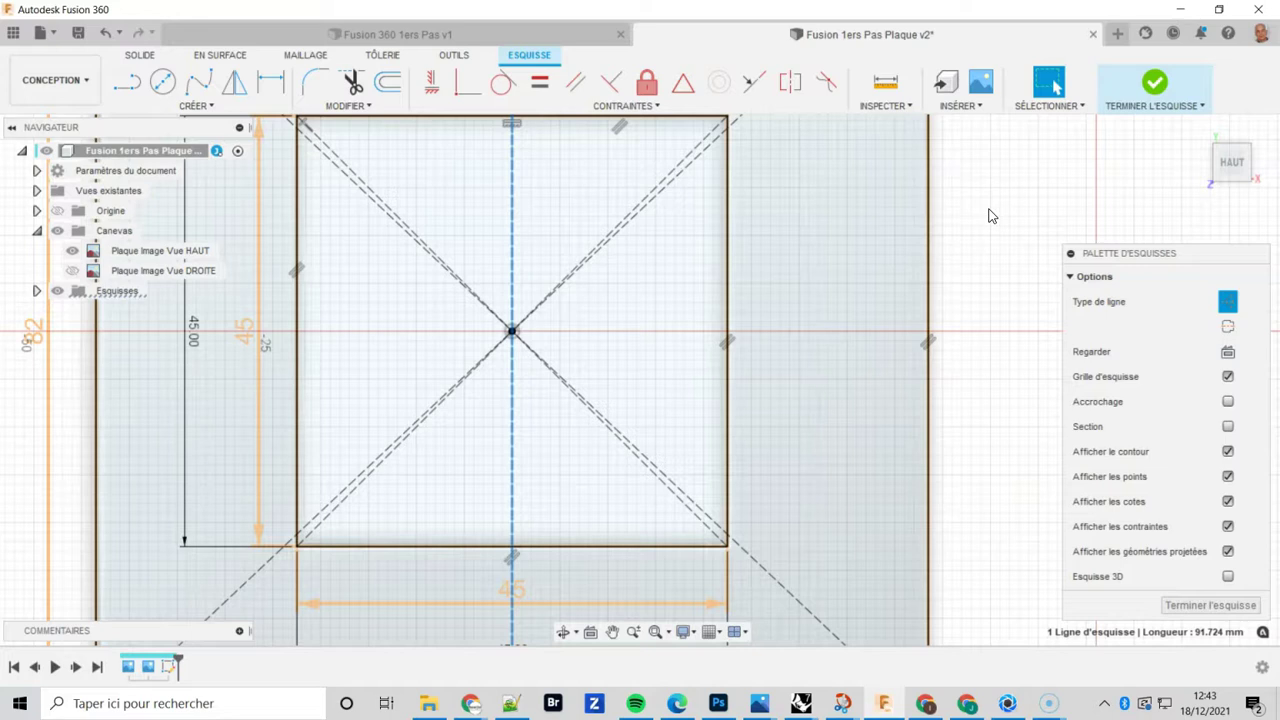
click(990, 215)
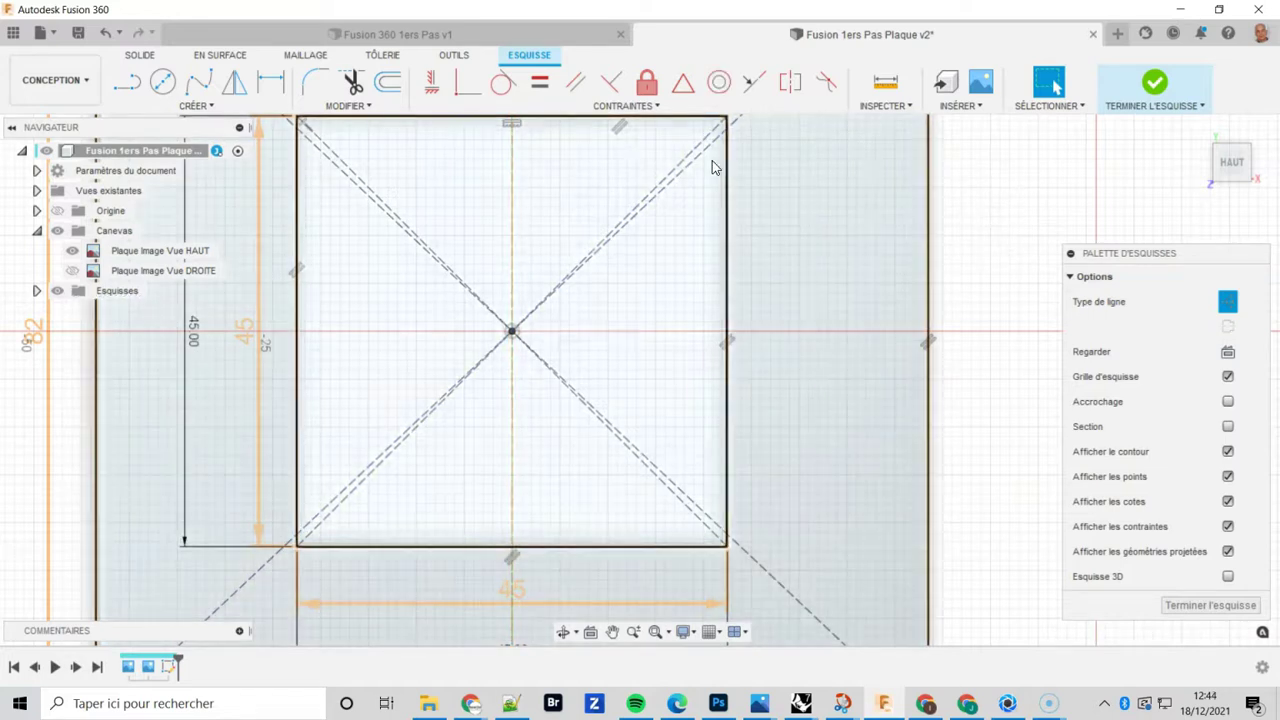
click(685, 86)
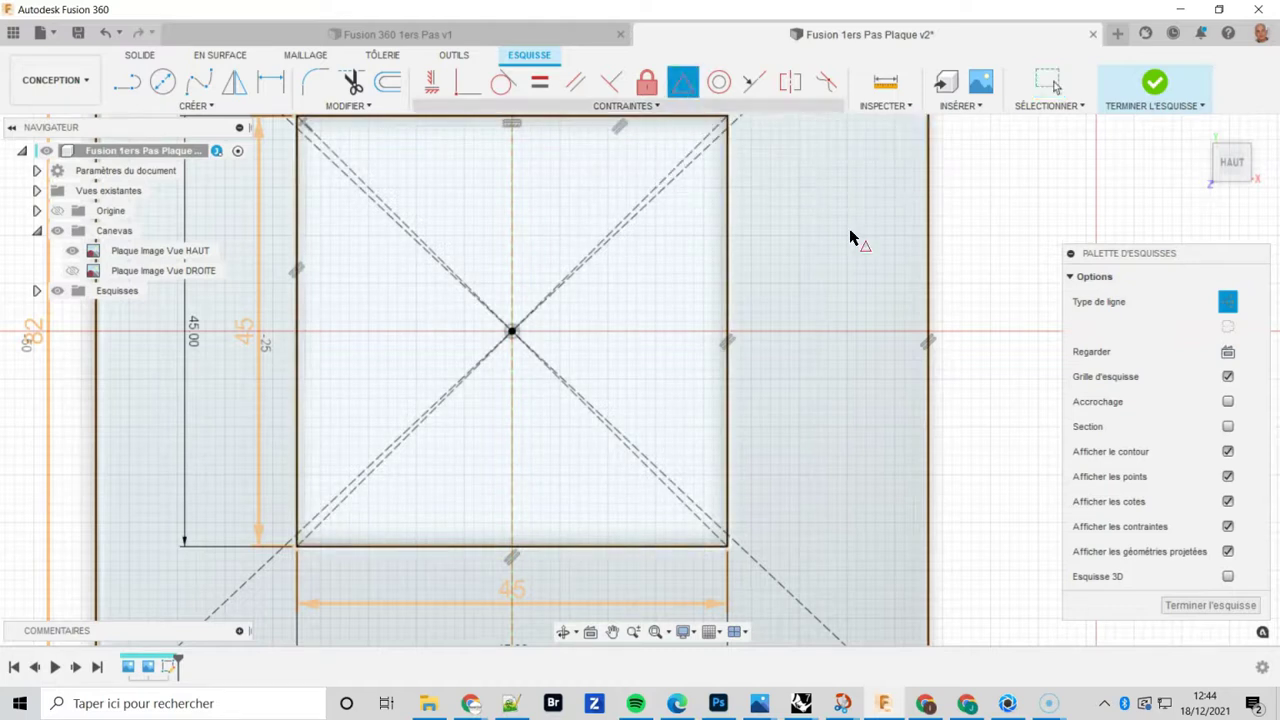
click(513, 221)
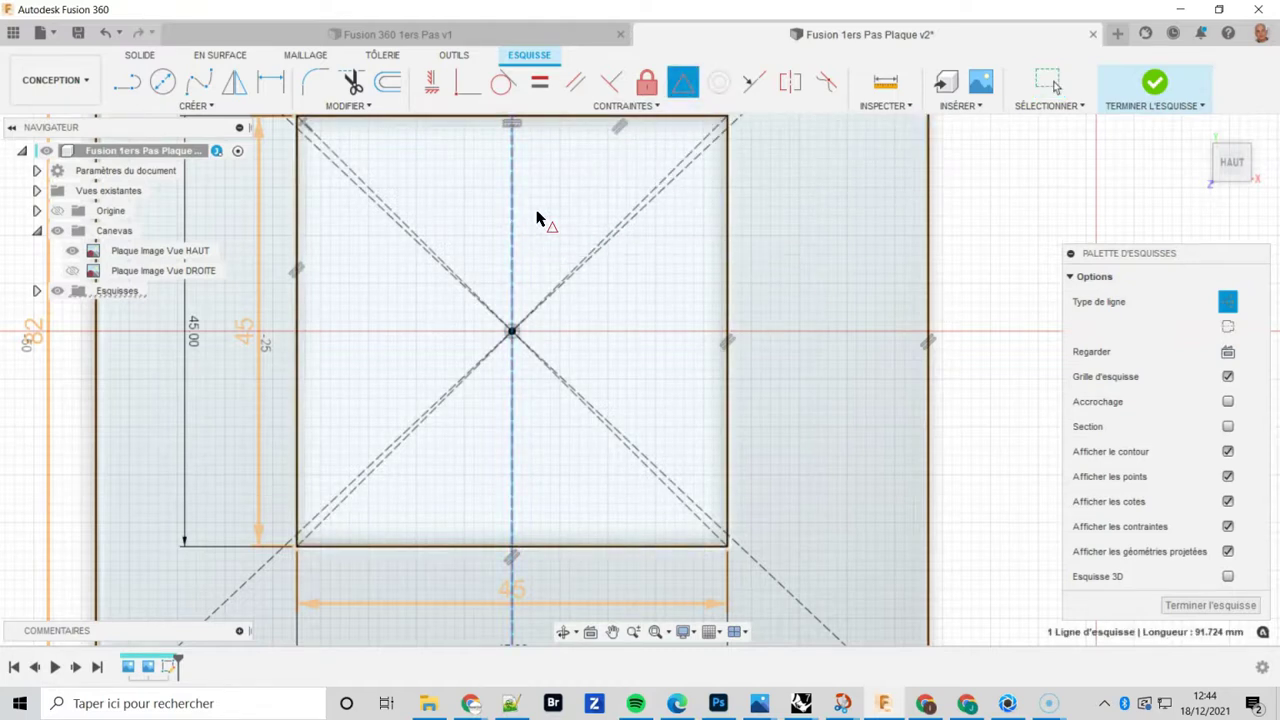
scroll(530, 338, up, 2)
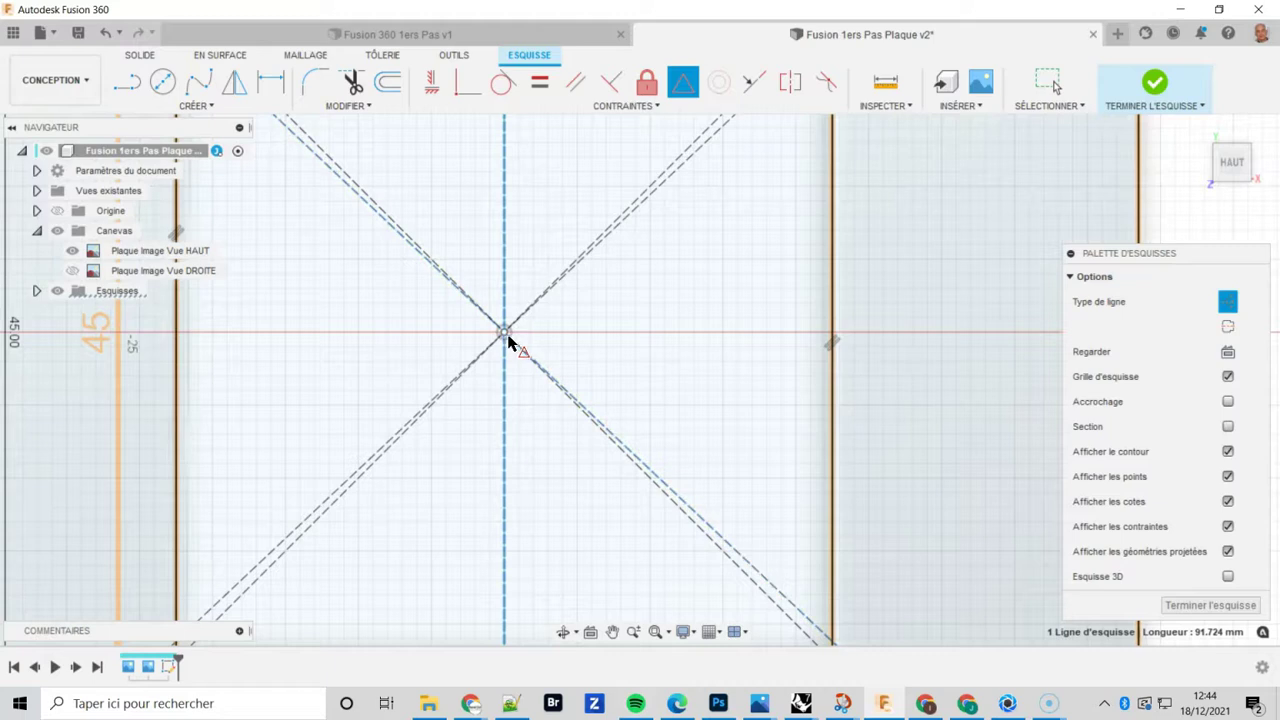
scroll(627, 337, up, 3)
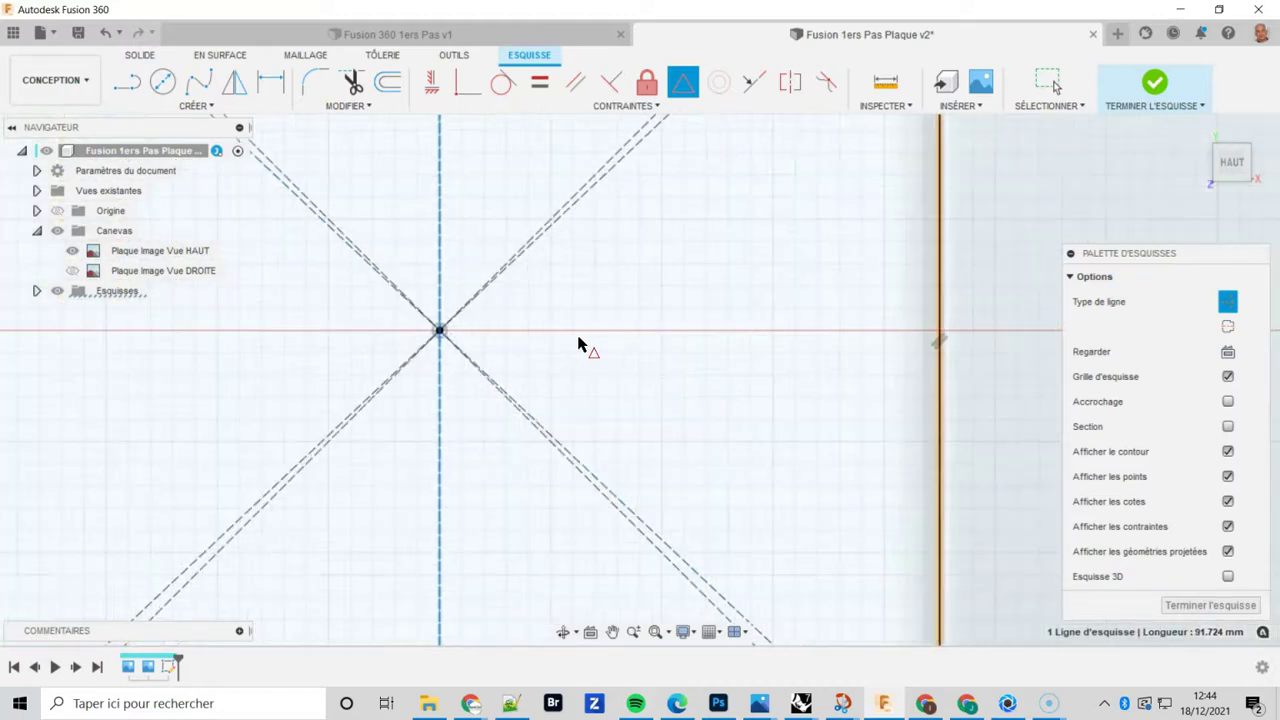
click(441, 332)
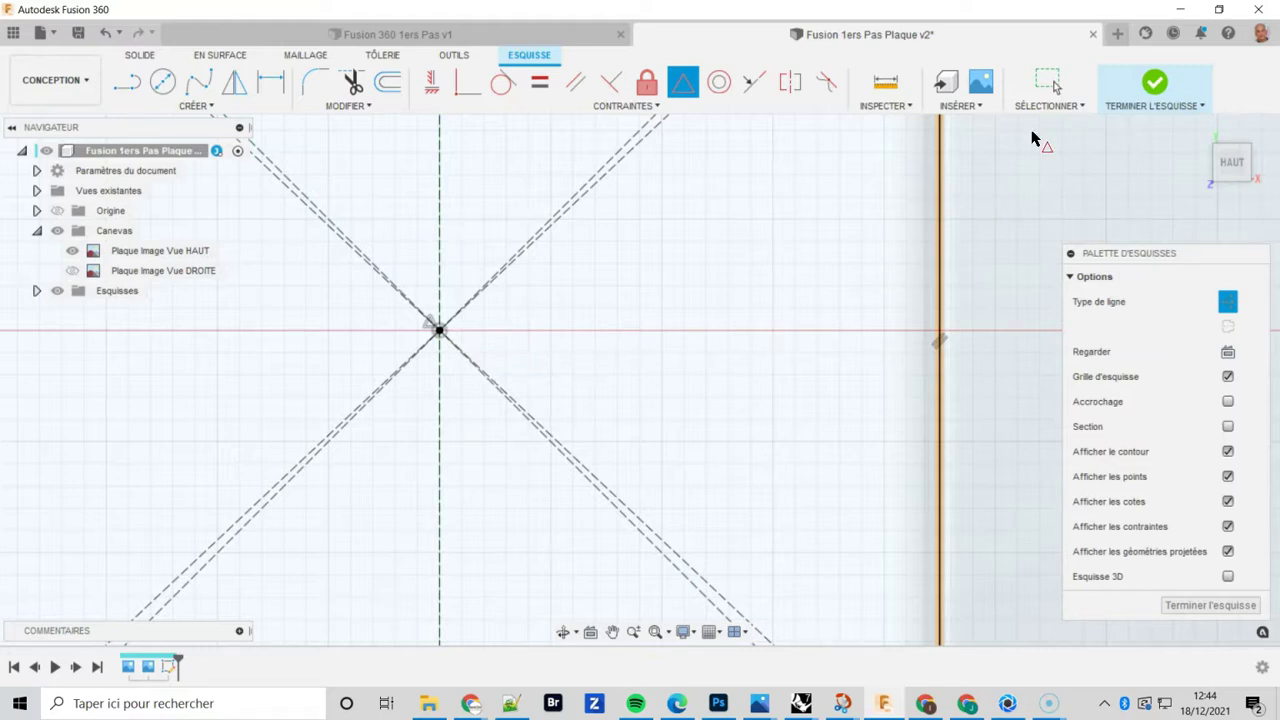
click(1048, 86)
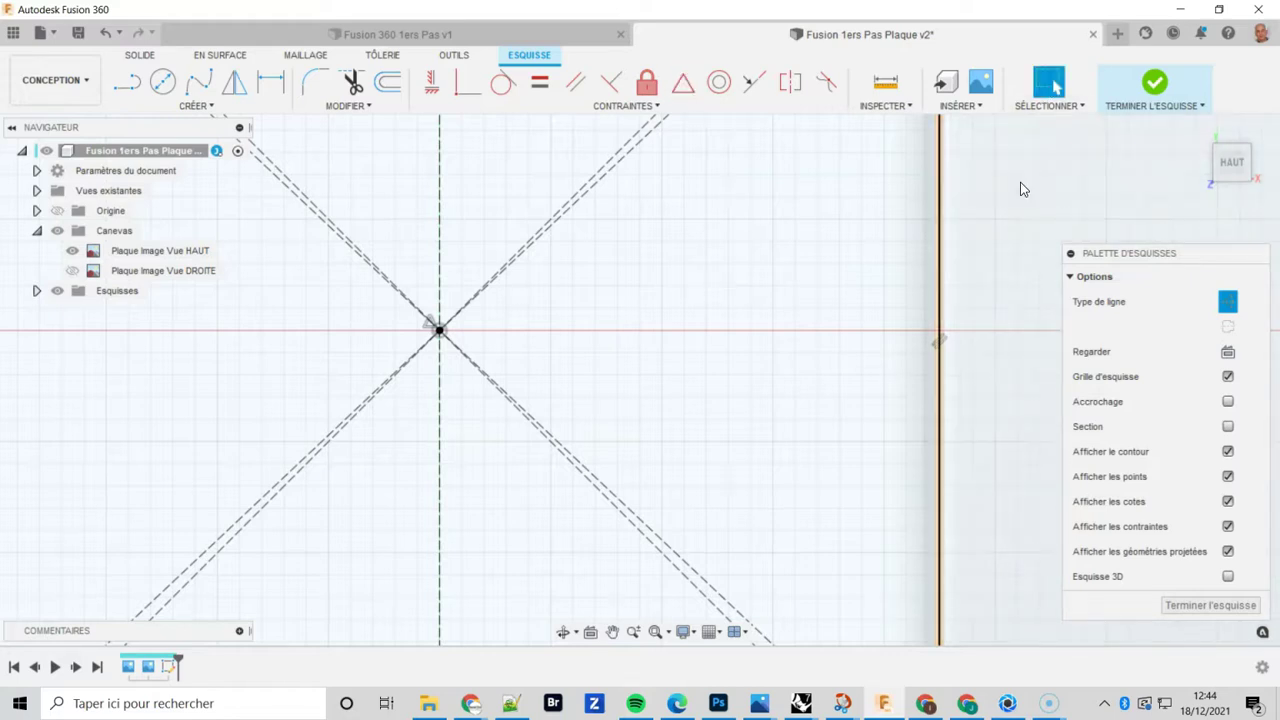
Move the upper arc's midpoint to about 44.9 mm above the origin to test the symmetry of both arcs.
key(F6)
scroll(795, 268, up, 5)
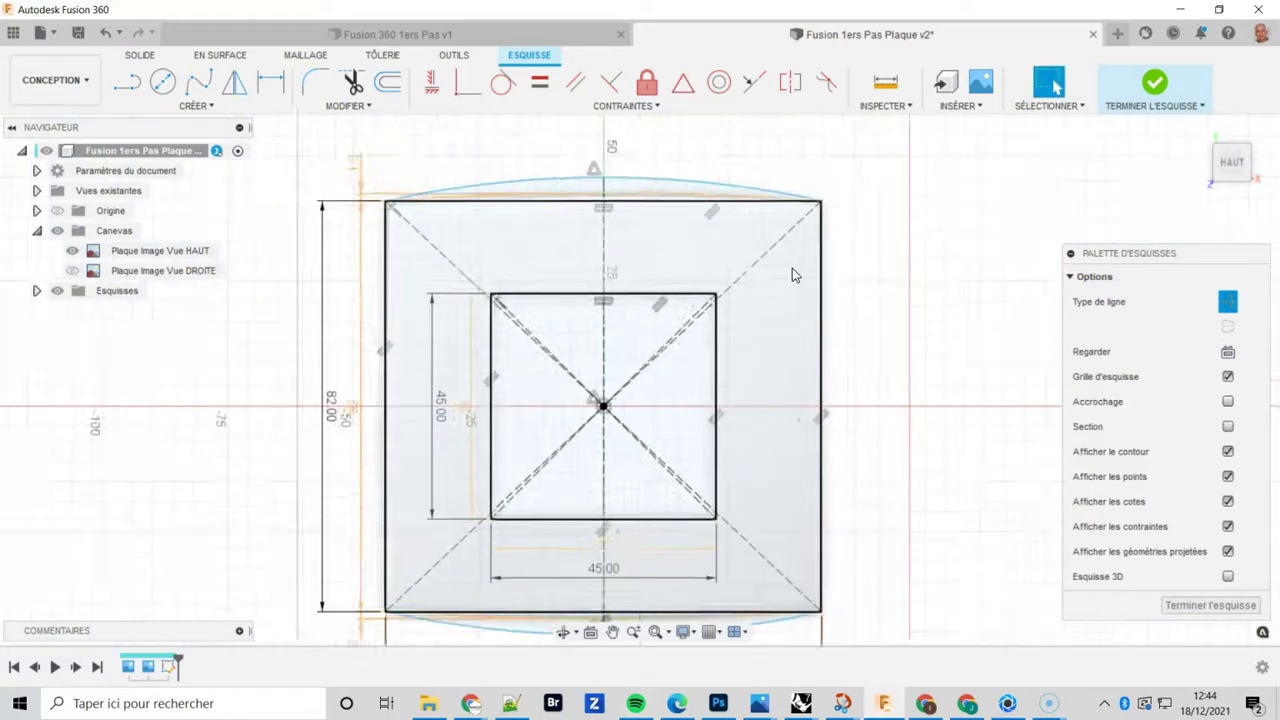
scroll(577, 300, up, 3)
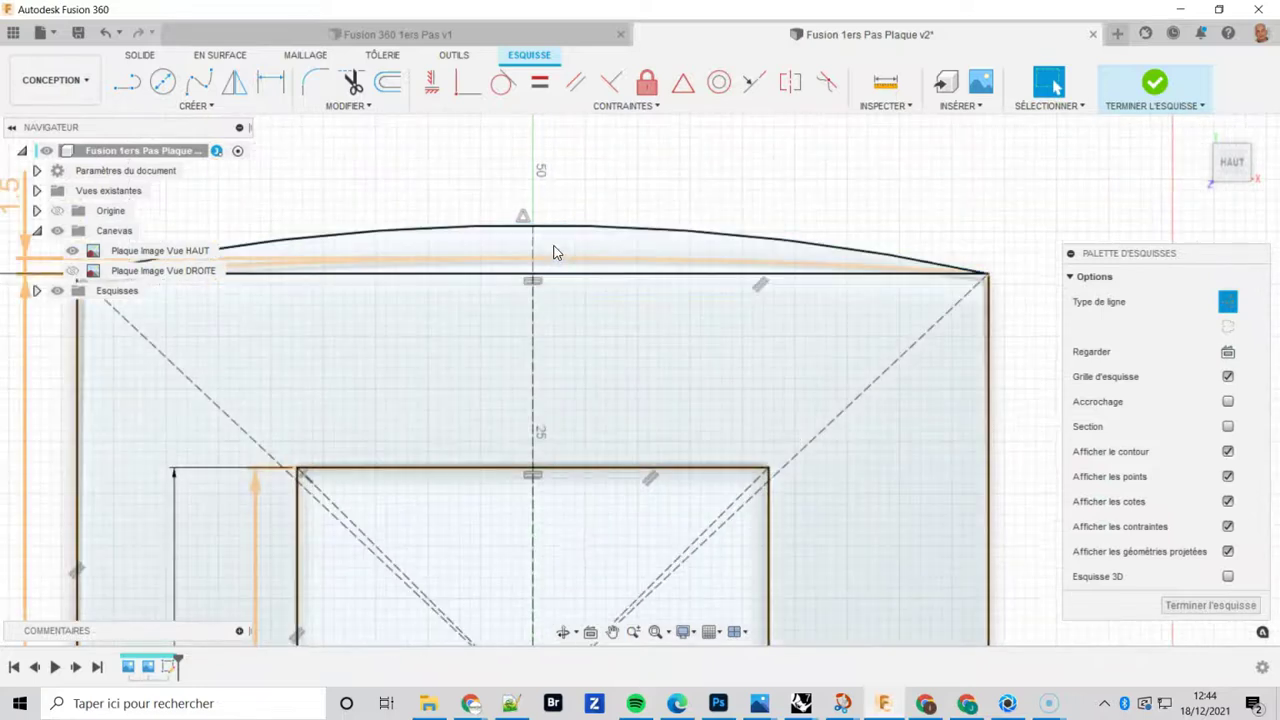
scroll(530, 229, up, 2)
drag(530, 229, 531, 238)
scroll(768, 405, down, 2)
middle_drag(765, 403, 691, 130)
scroll(691, 170, down, 2)
middle_drag(714, 504, 723, 420)
scroll(717, 460, down, 2)
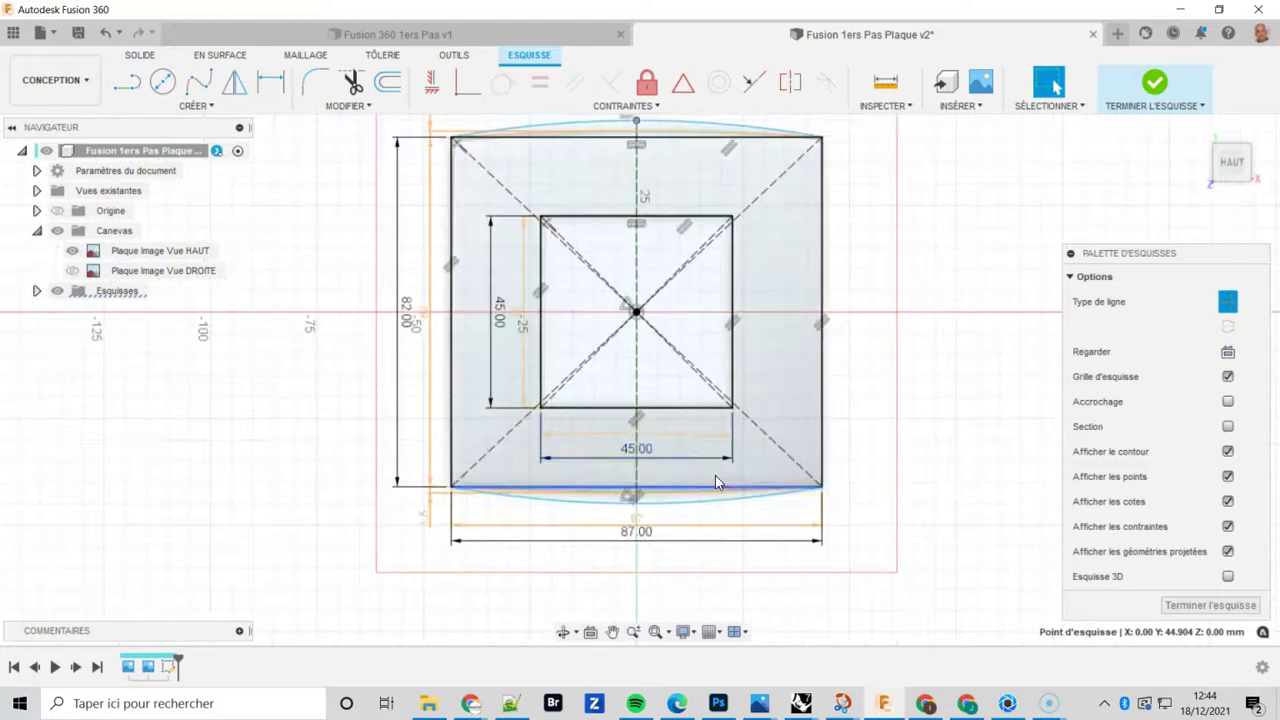
Move the lower arc's midpoint to about 46.4 mm below the origin and check both arcs in the whole sketch.
scroll(715, 476, down, 1)
mouse_move(632, 522)
mouse_down()
mouse_move(632, 548)
mouse_move(632, 527)
mouse_up()
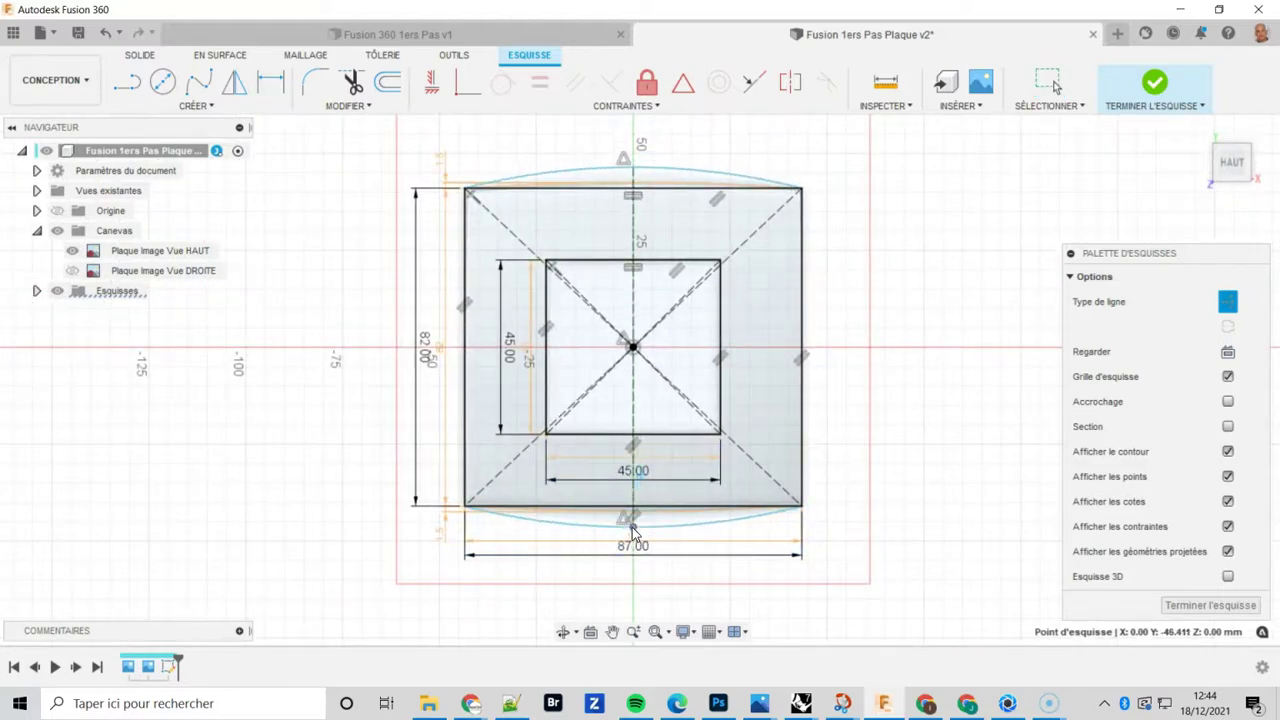
scroll(631, 522, up, 2)
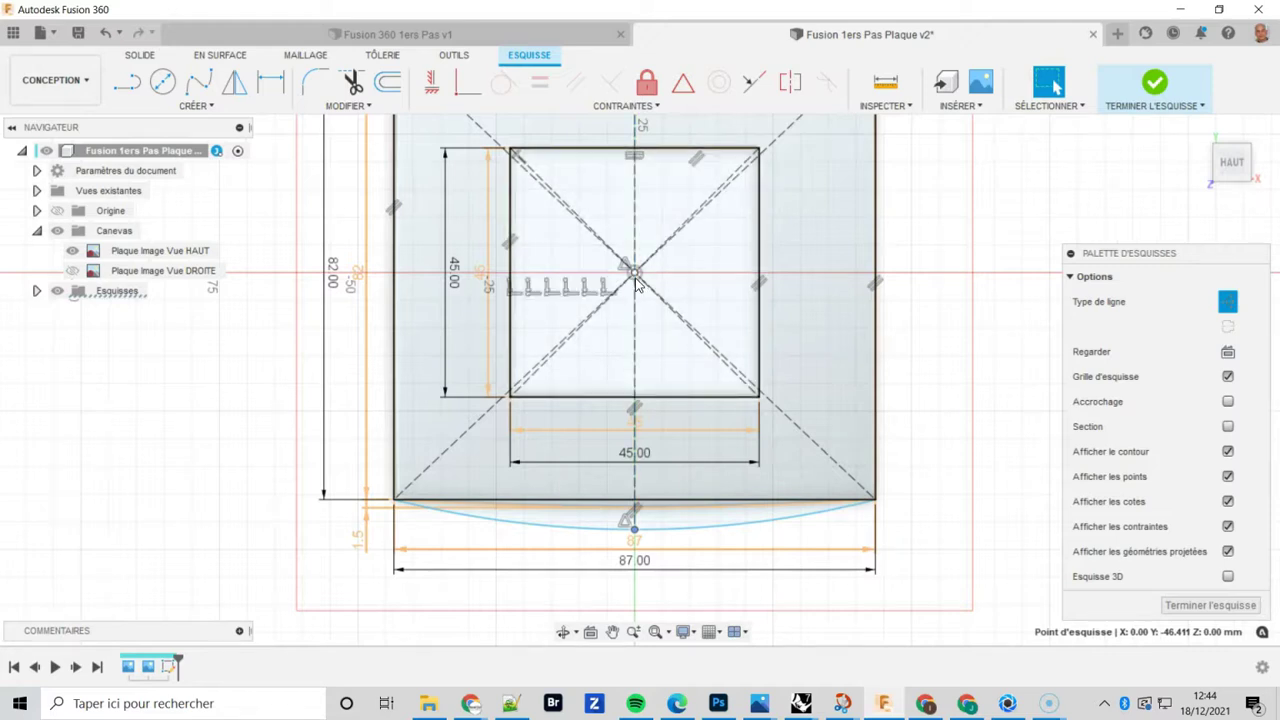
scroll(682, 400, up, 1)
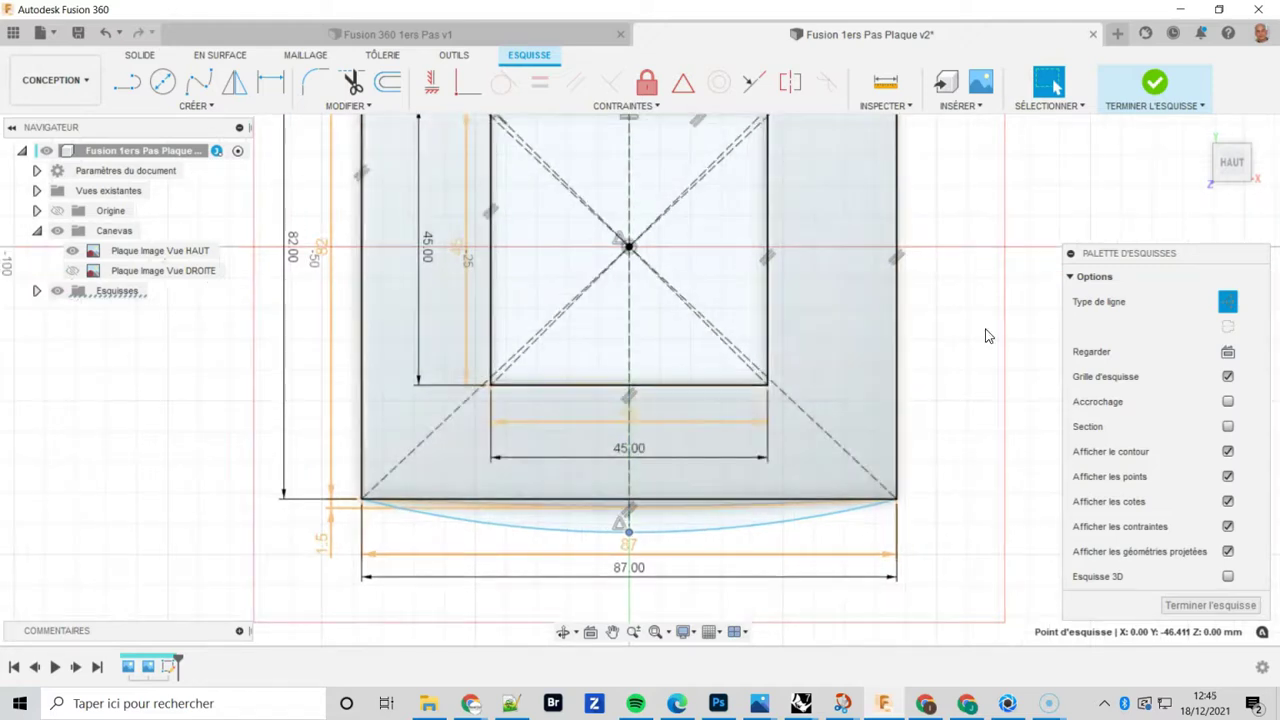
middle_drag(786, 323, 716, 382)
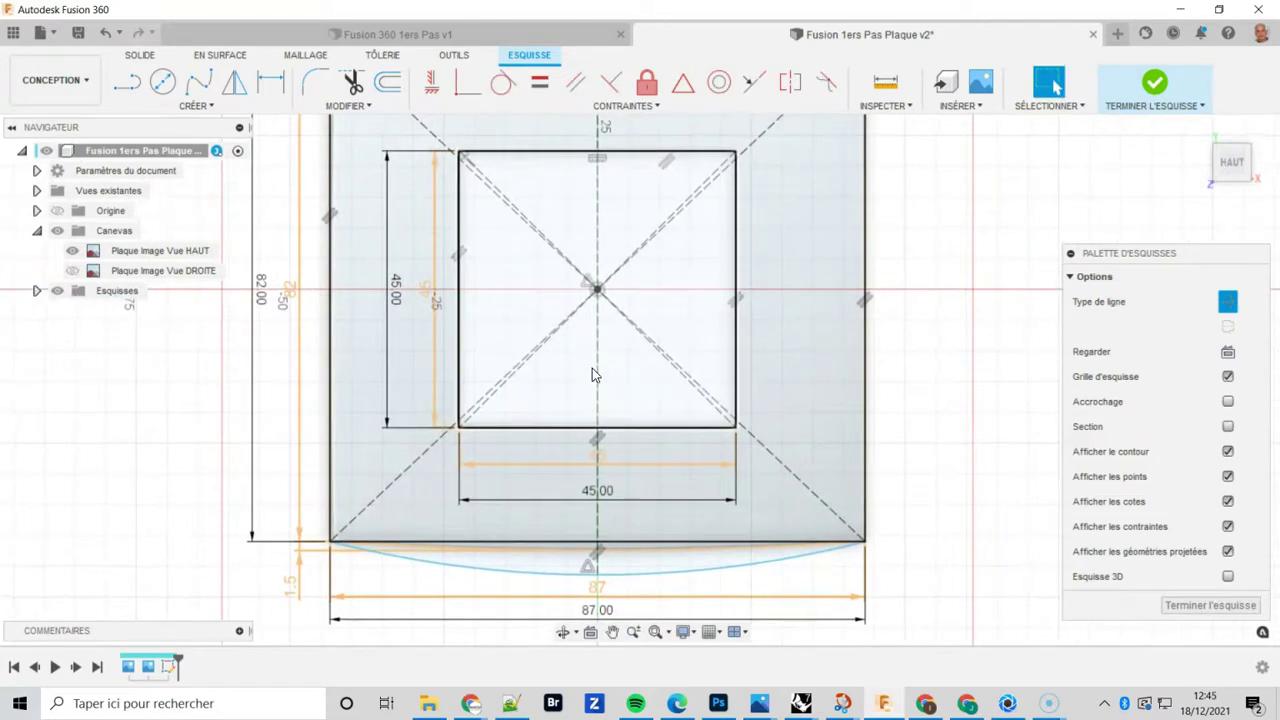
scroll(600, 376, down, 2)
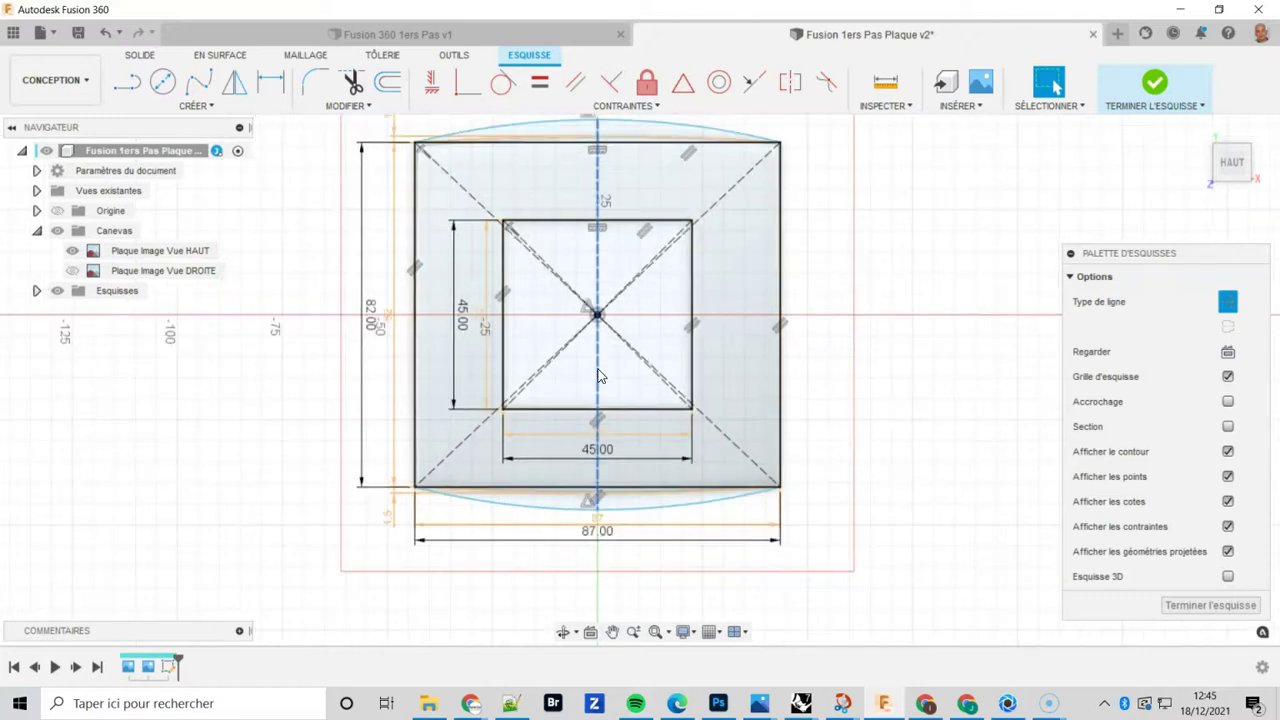
middle_drag(418, 374, 380, 402)
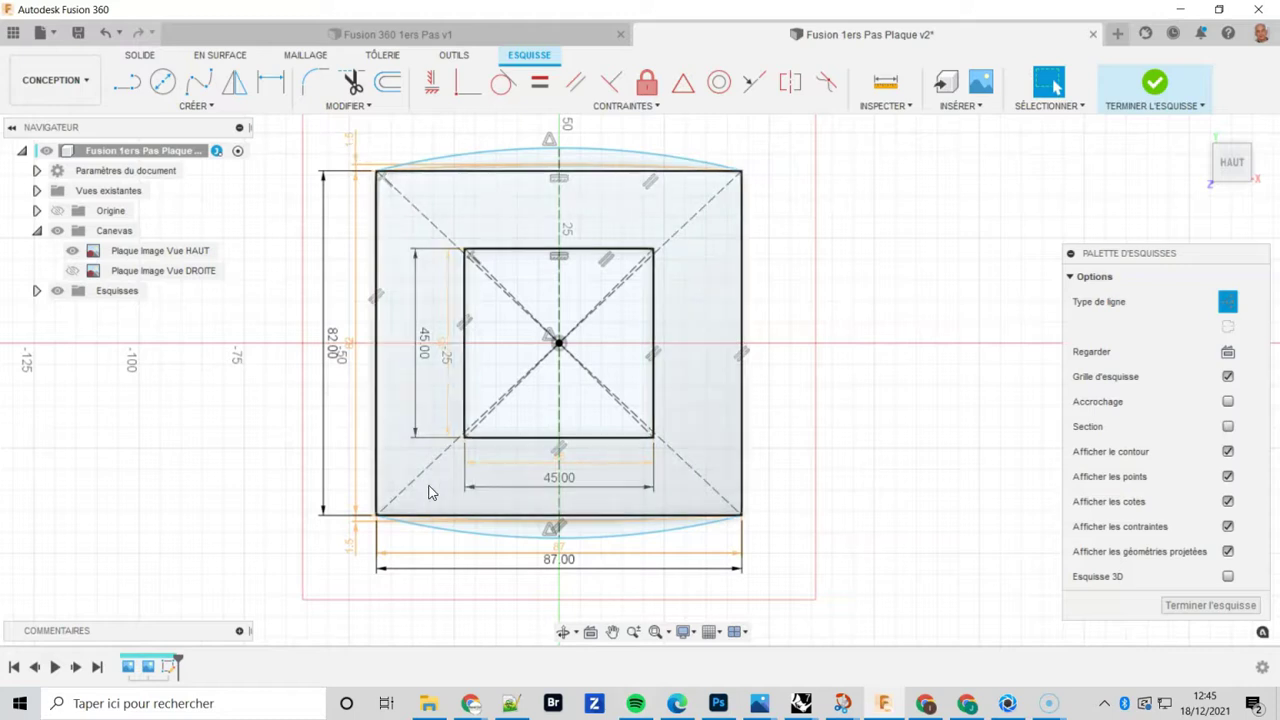
Dimension the vertical construction line between the two arc midpoints and set its length to 85 mm.
middle_drag(464, 438, 449, 471)
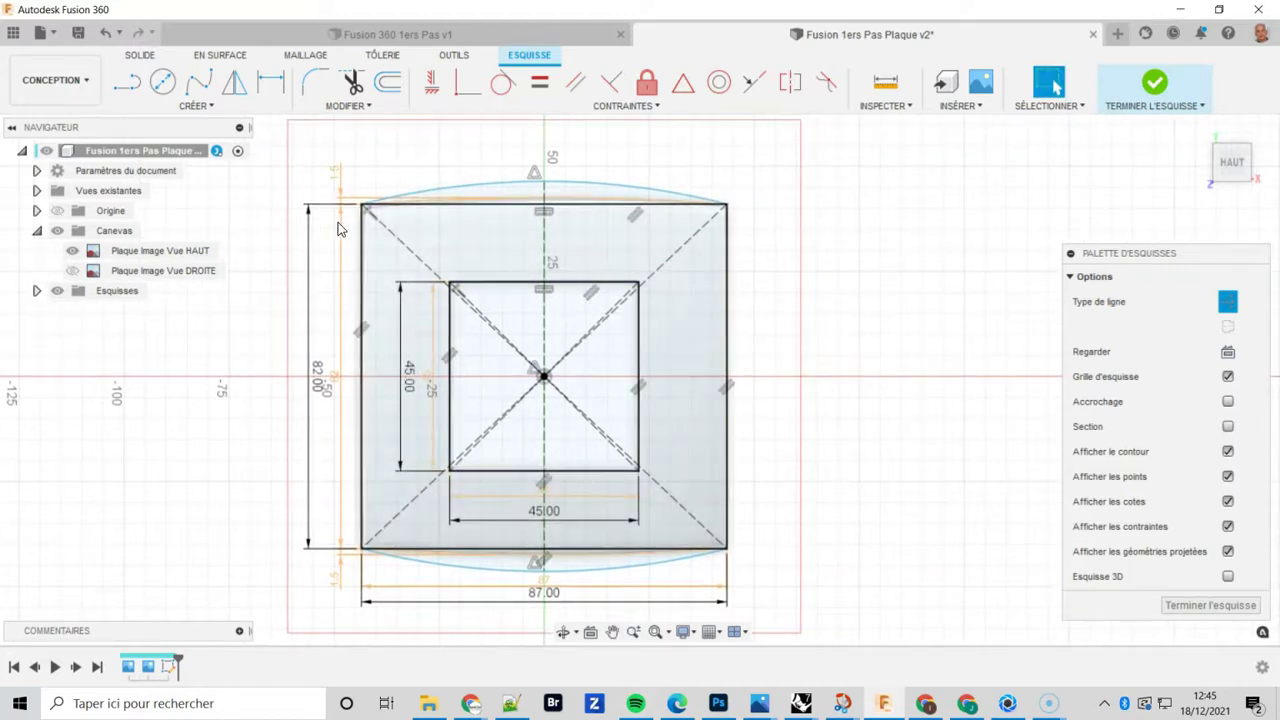
click(270, 88)
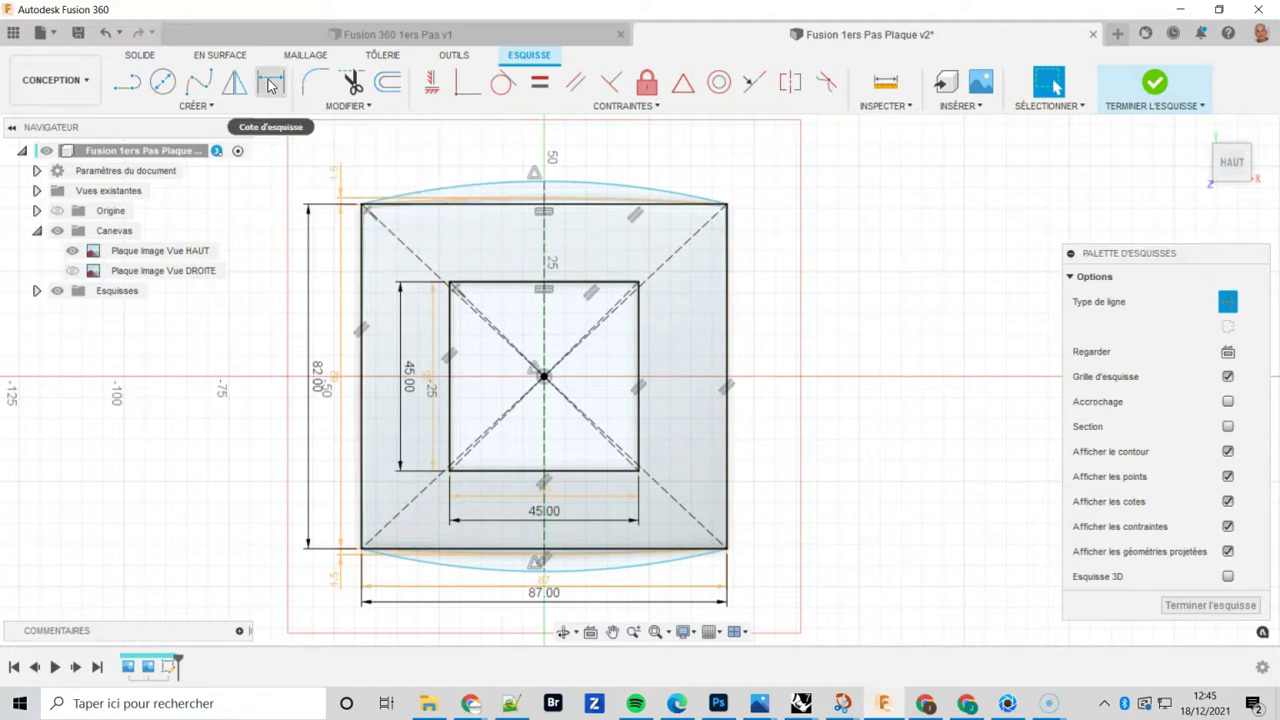
click(270, 88)
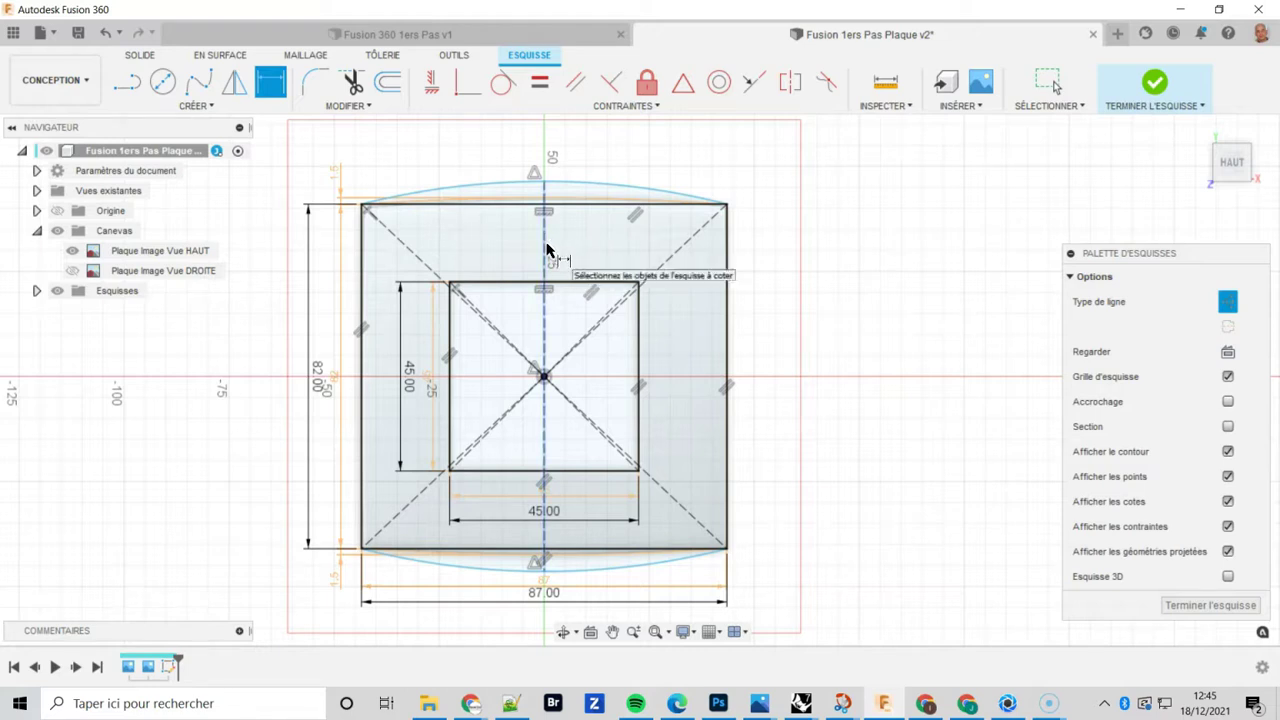
click(545, 250)
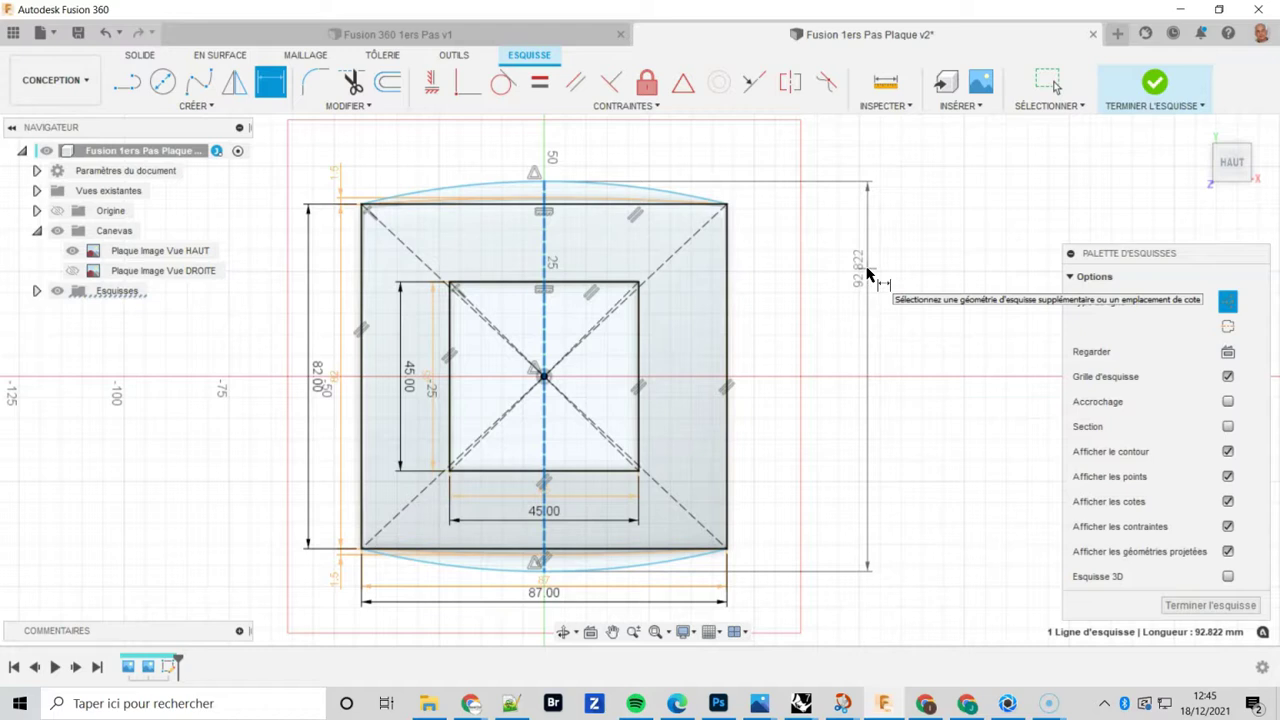
click(867, 273)
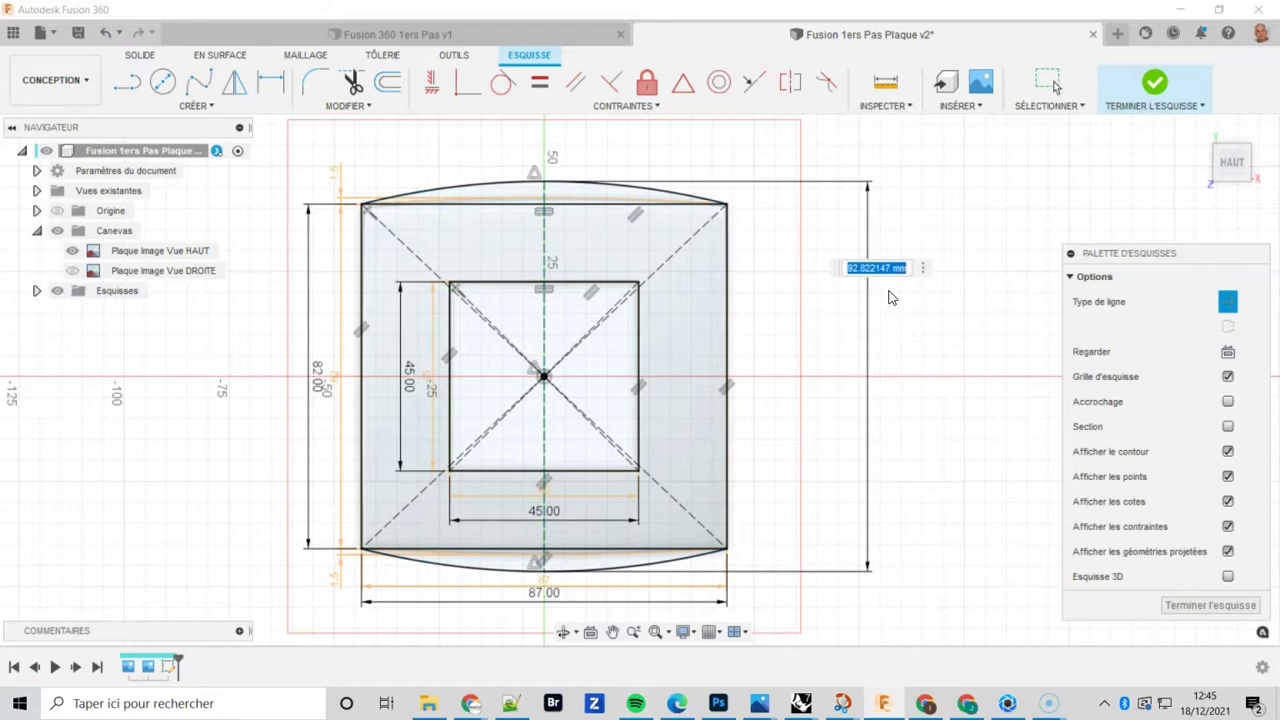
text(85)
key(Return)
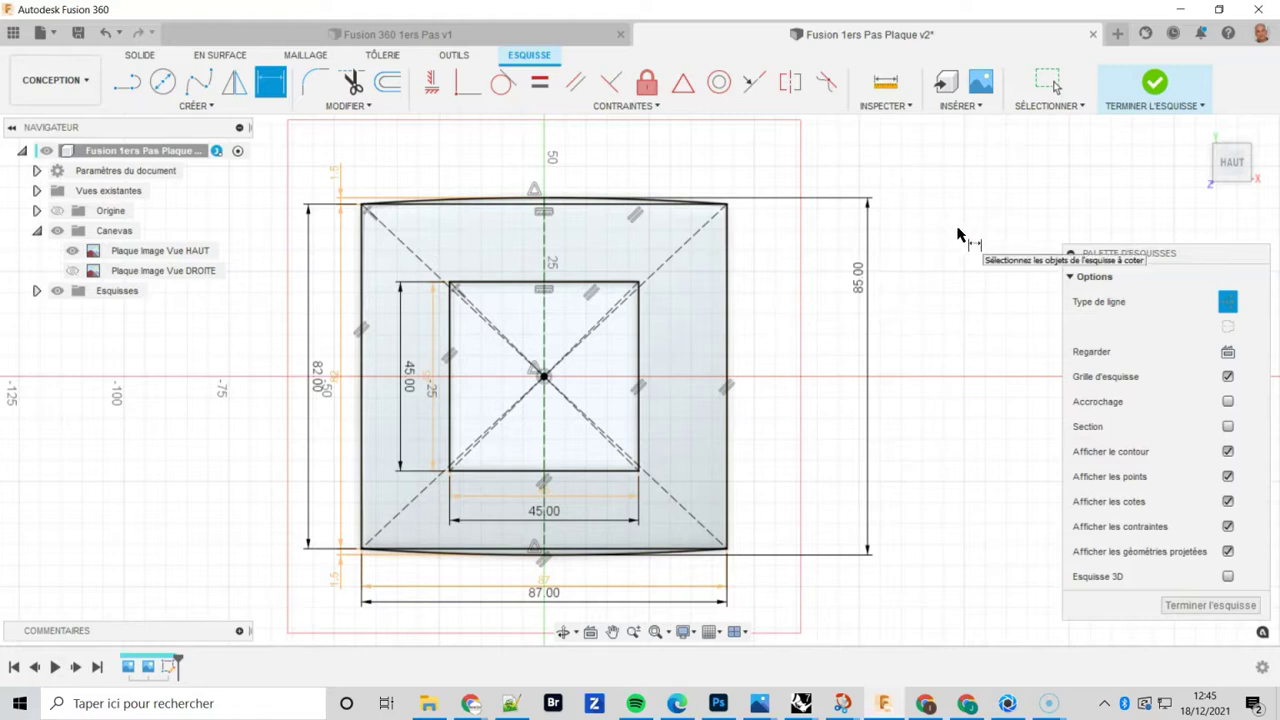
click(1057, 84)
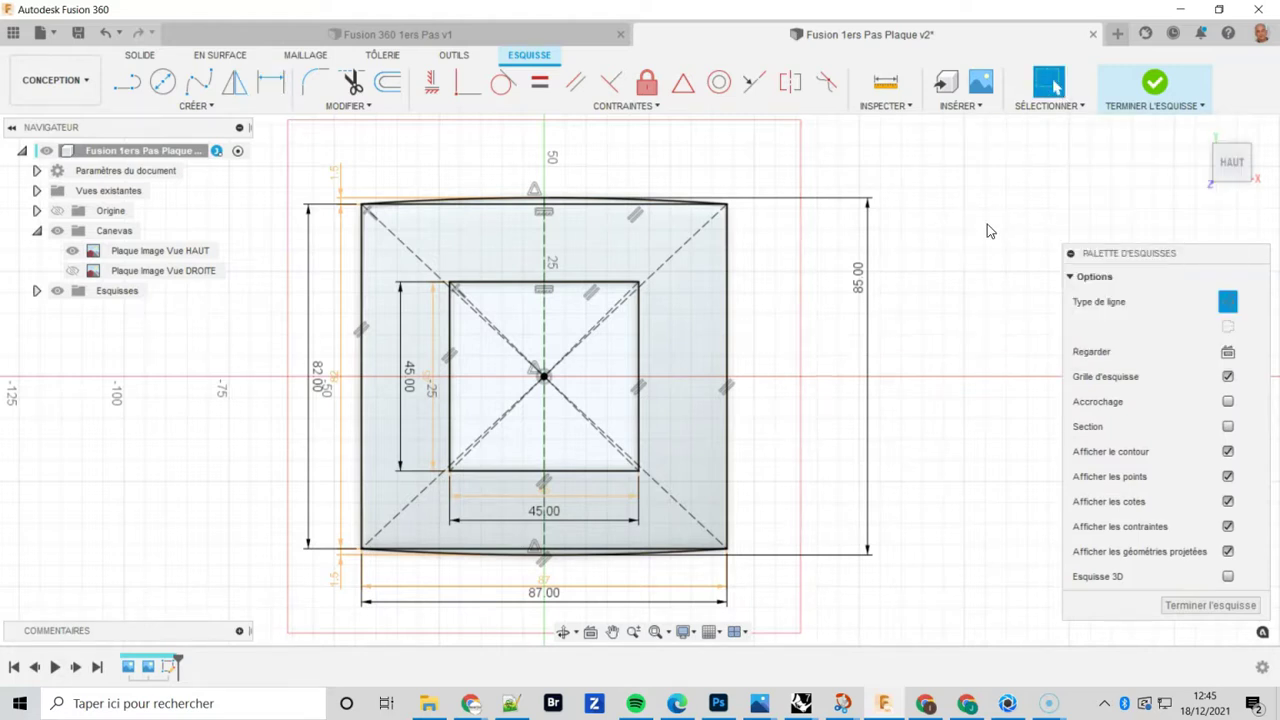
Convert the straight upper and lower edges of the outer 87 x 82 mm rectangle into construction lines.
scroll(428, 381, up, 2)
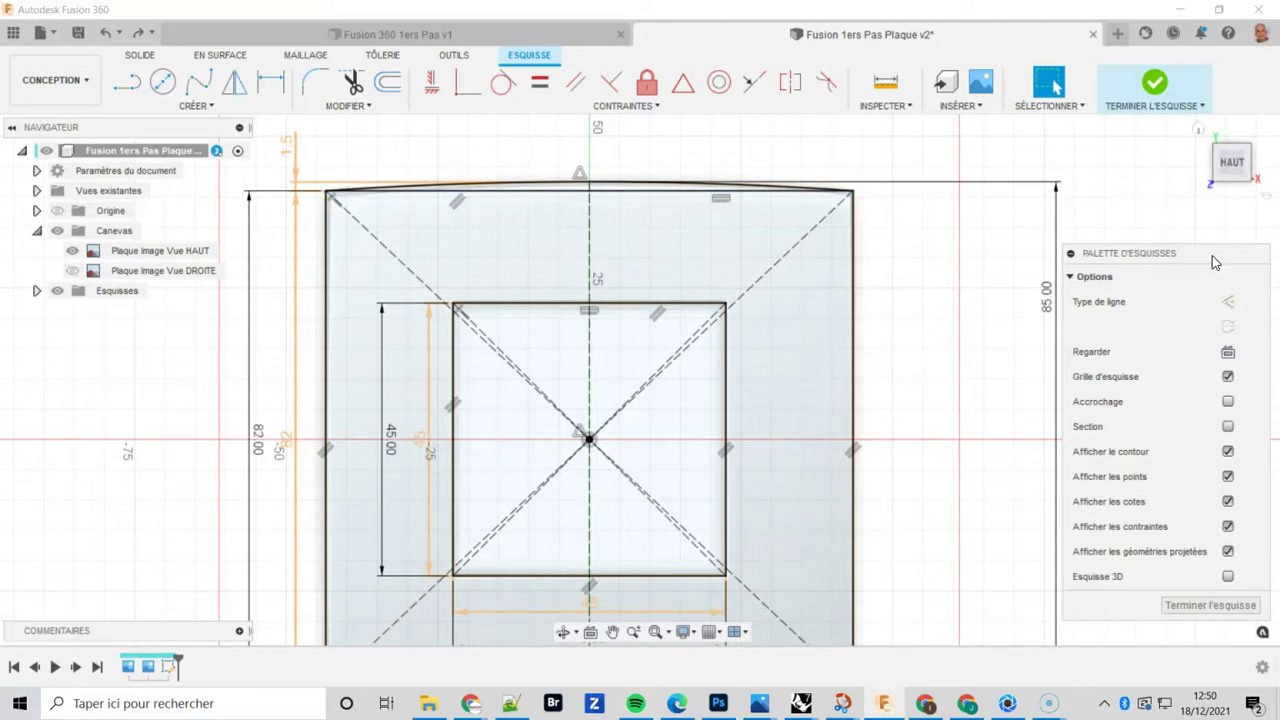
click(669, 195)
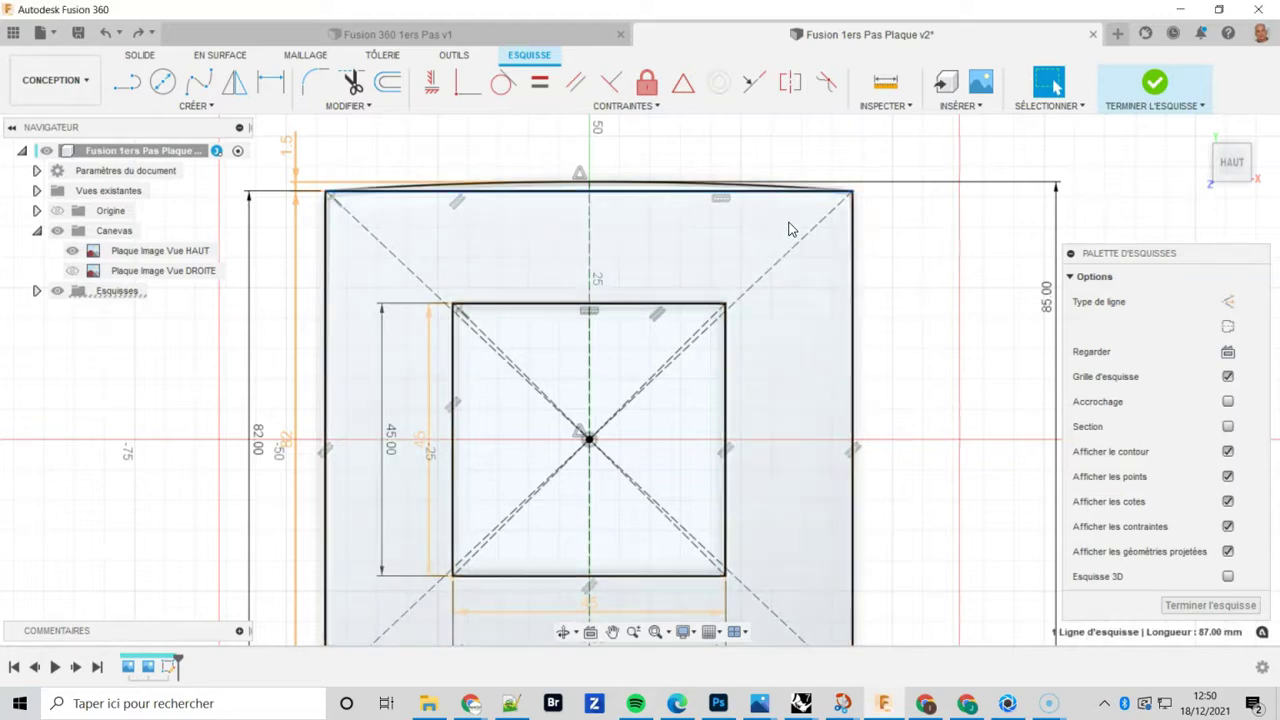
click(1226, 302)
middle_drag(1000, 357, 929, 257)
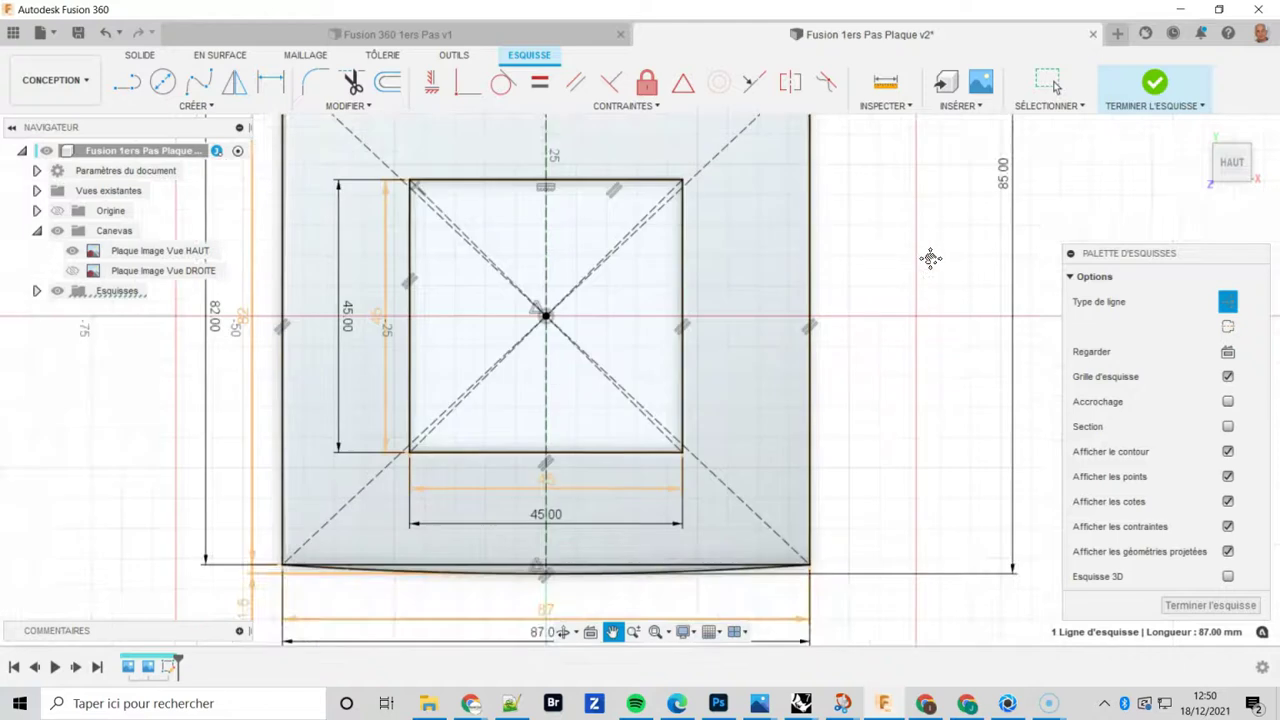
click(883, 568)
scroll(755, 542, up, 2)
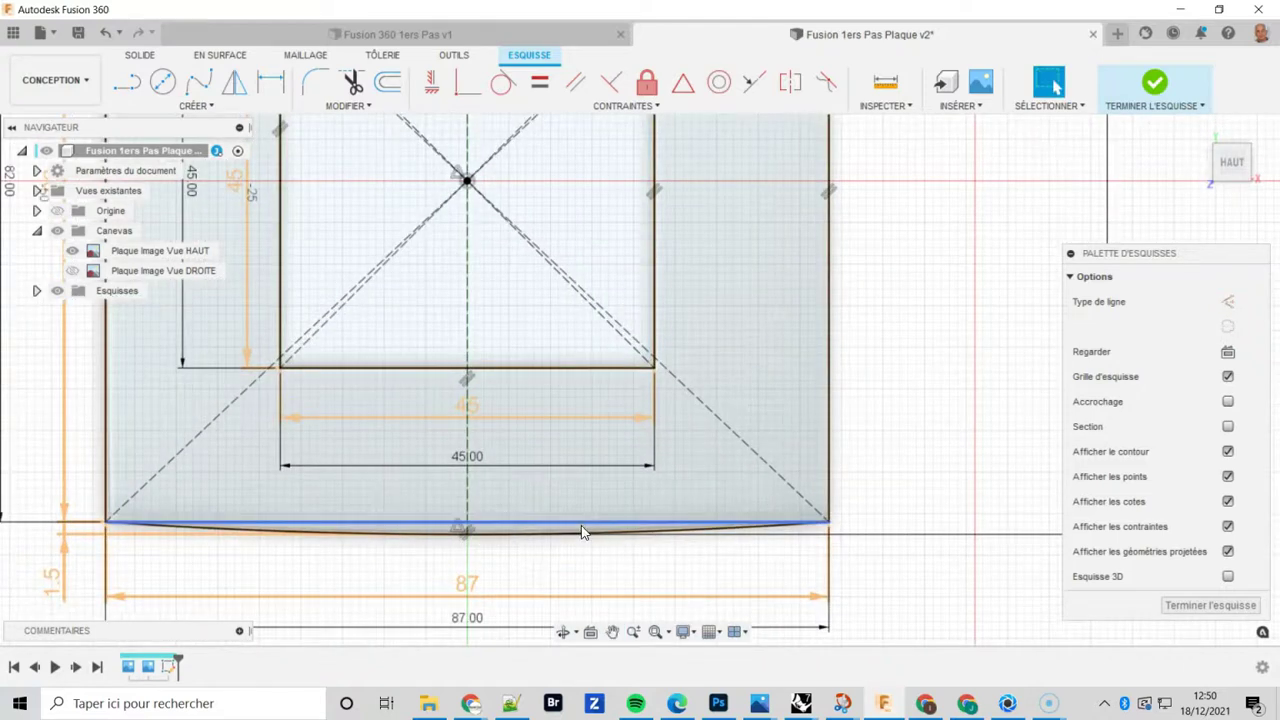
click(582, 531)
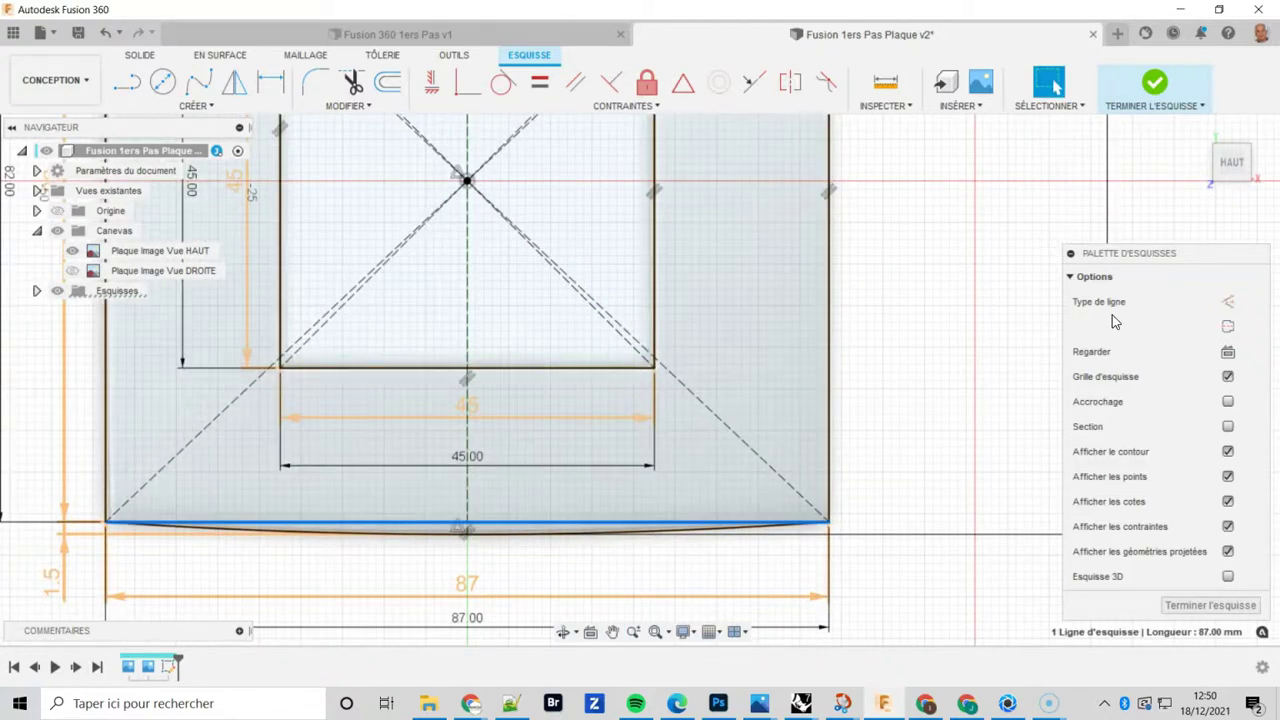
click(1226, 302)
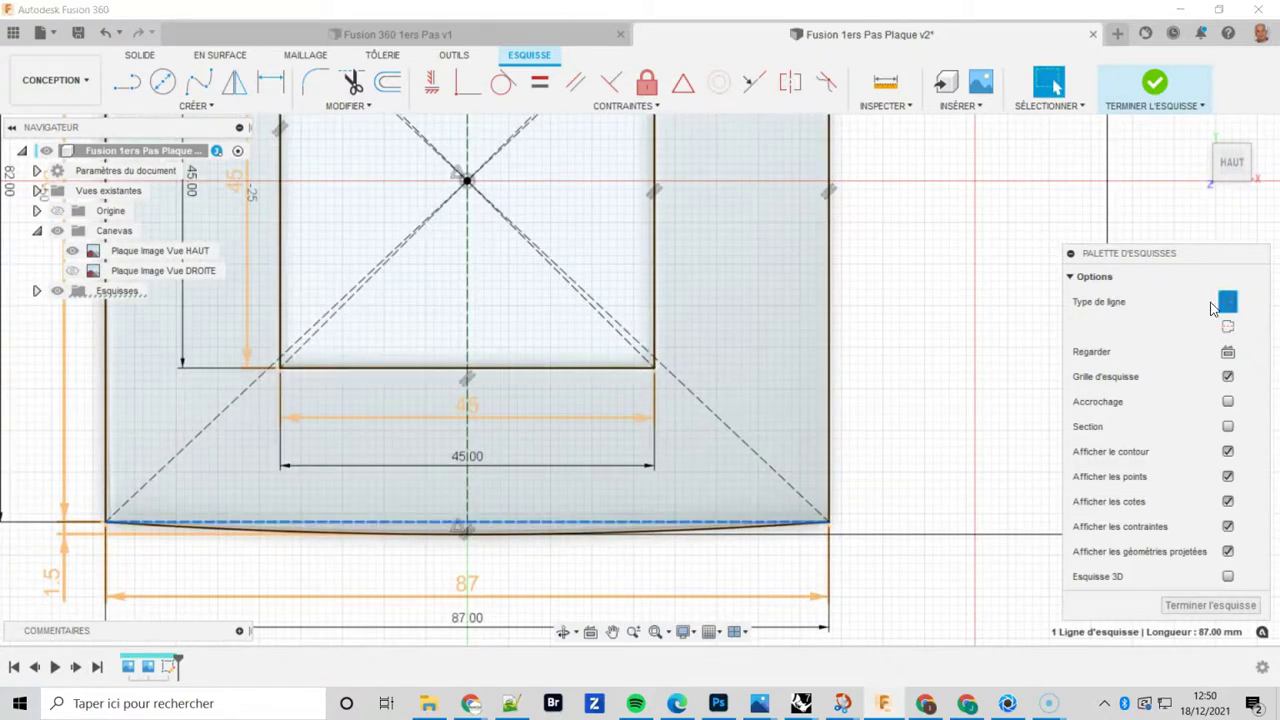
click(942, 365)
Hide the reference canvas "Plaque Image Vue HAUT" so that only the sketch is displayed.
click(86, 271)
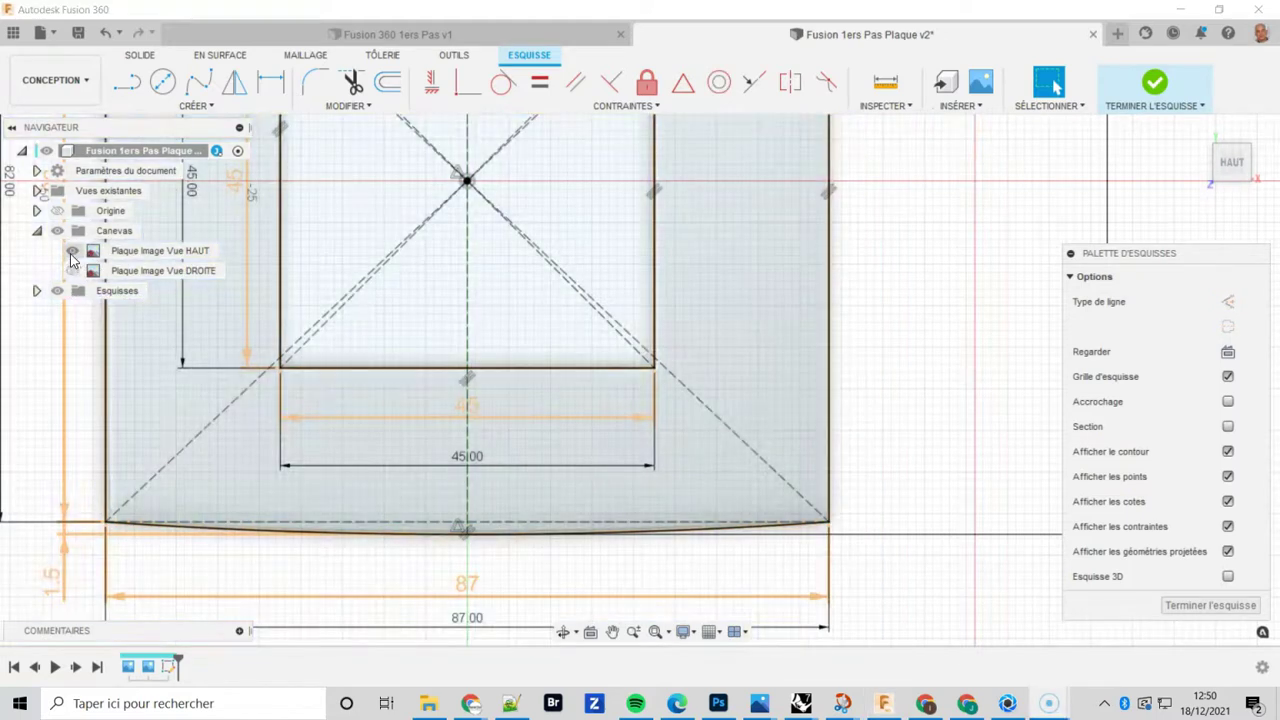
click(72, 253)
middle_drag(435, 406, 520, 403)
scroll(522, 398, down, 3)
middle_drag(664, 338, 634, 455)
scroll(634, 455, down, 1)
key(Escape)
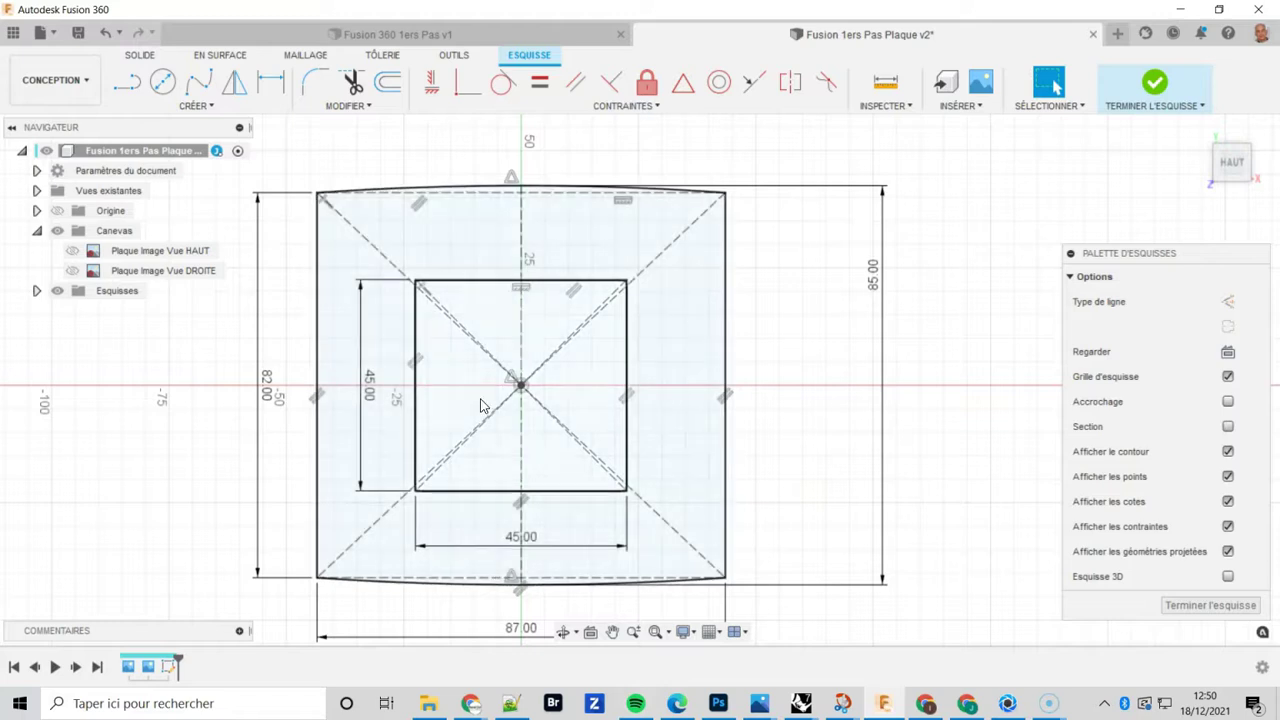
Check the outer contour's left edge and finish the sketch.
middle_drag(364, 192, 365, 216)
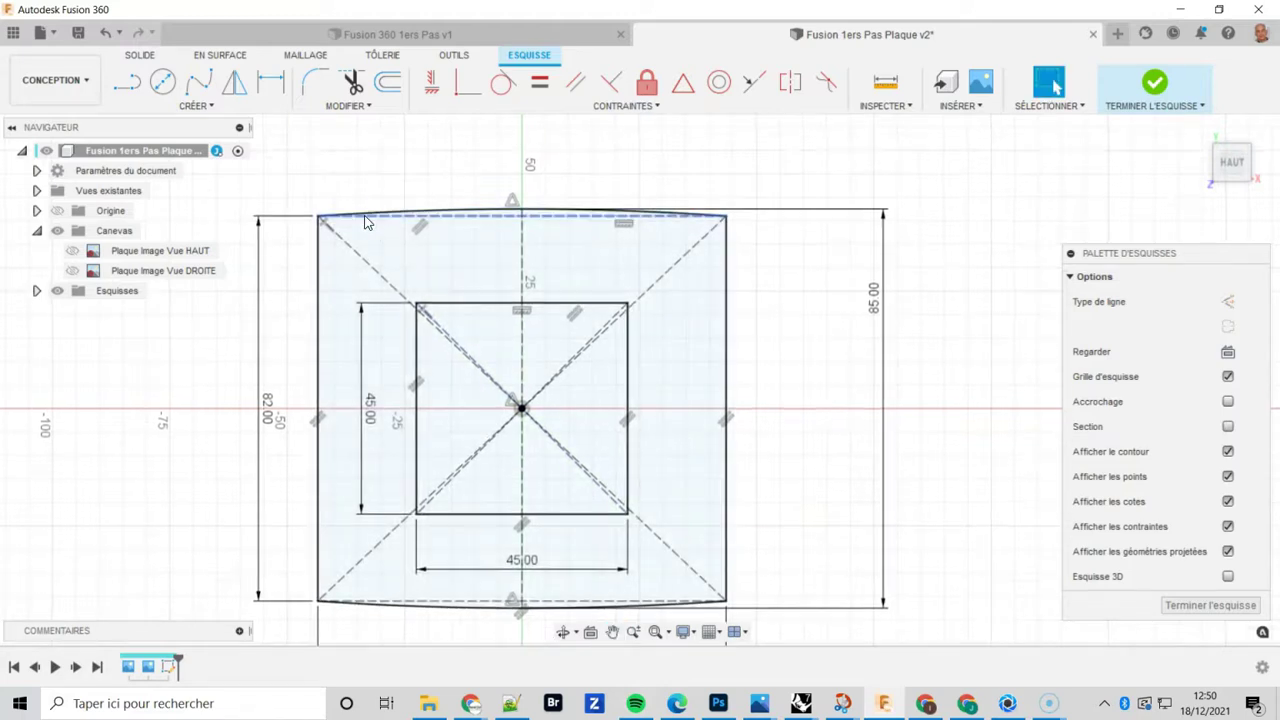
click(321, 241)
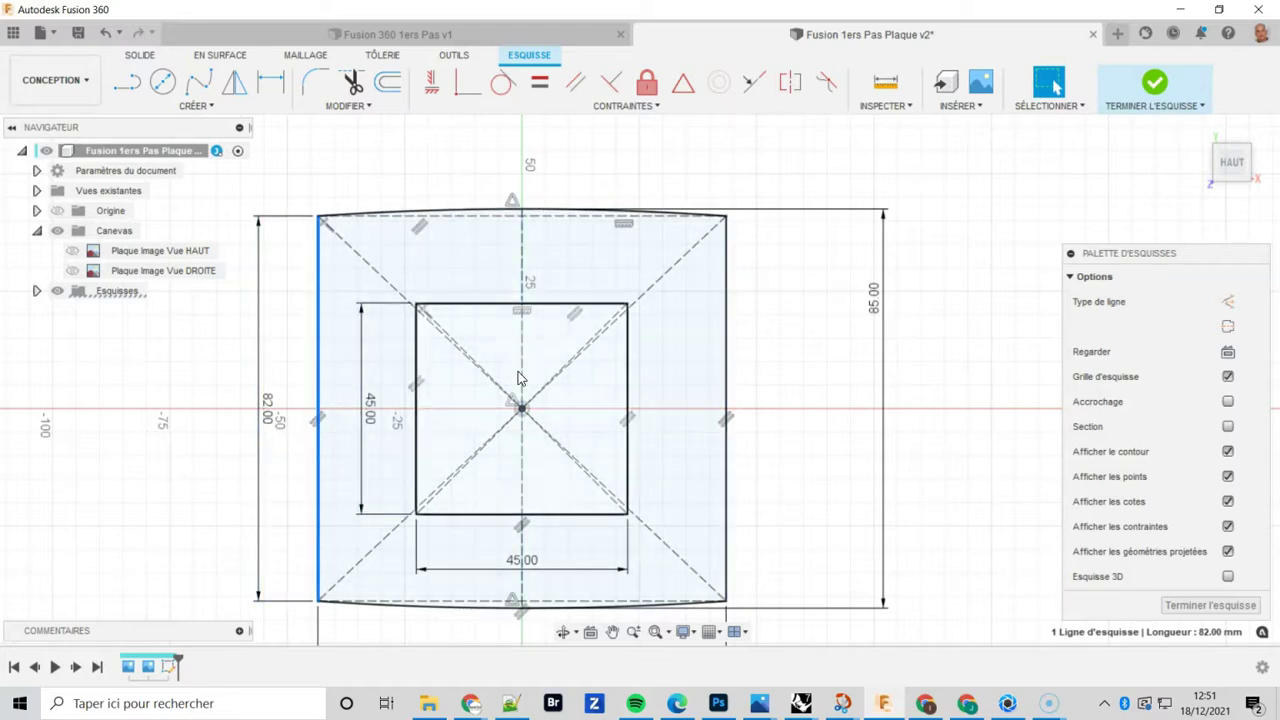
click(1156, 86)
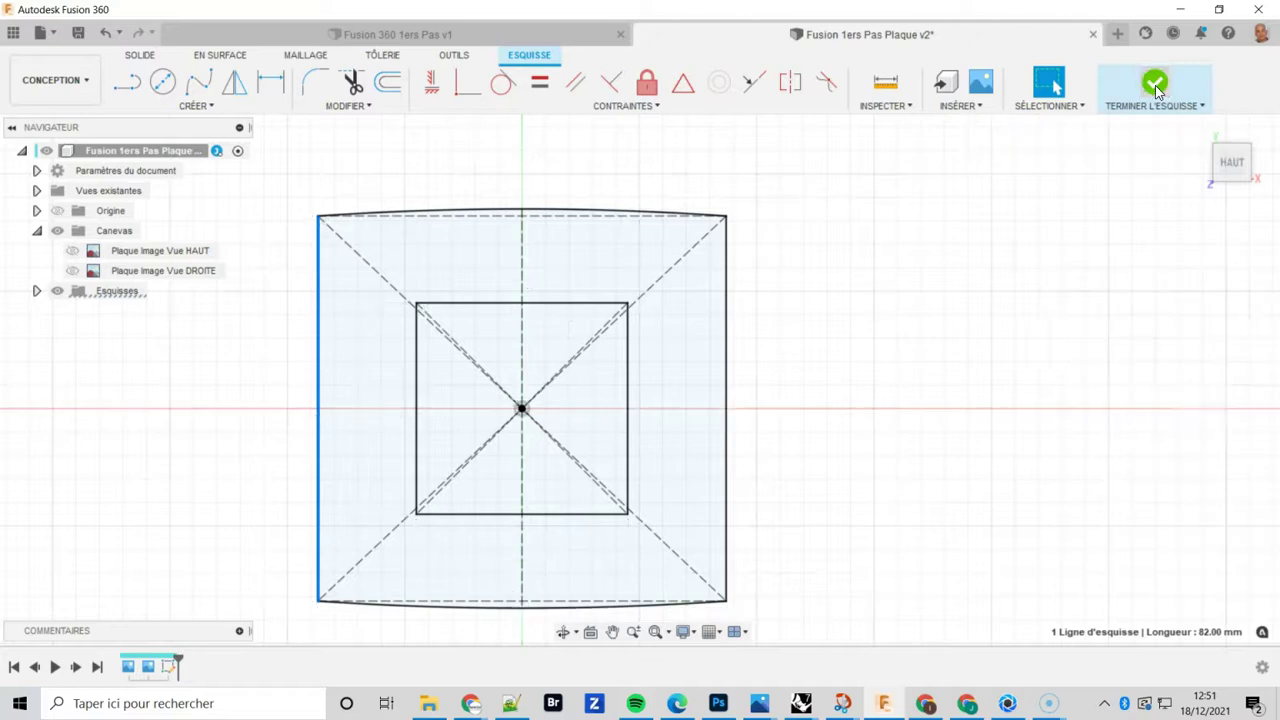
Rename the finished sketch as "Esq Vue Haut" and return the model to the home view.
click(36, 292)
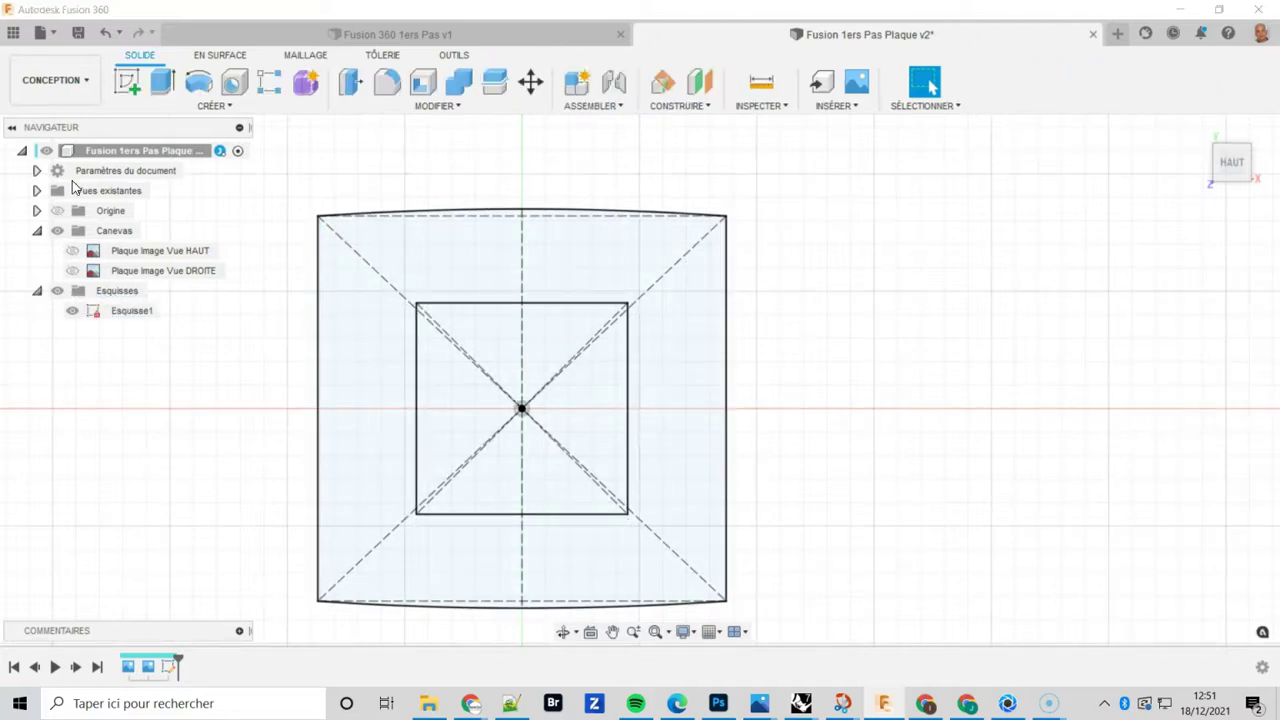
double_click(131, 313)
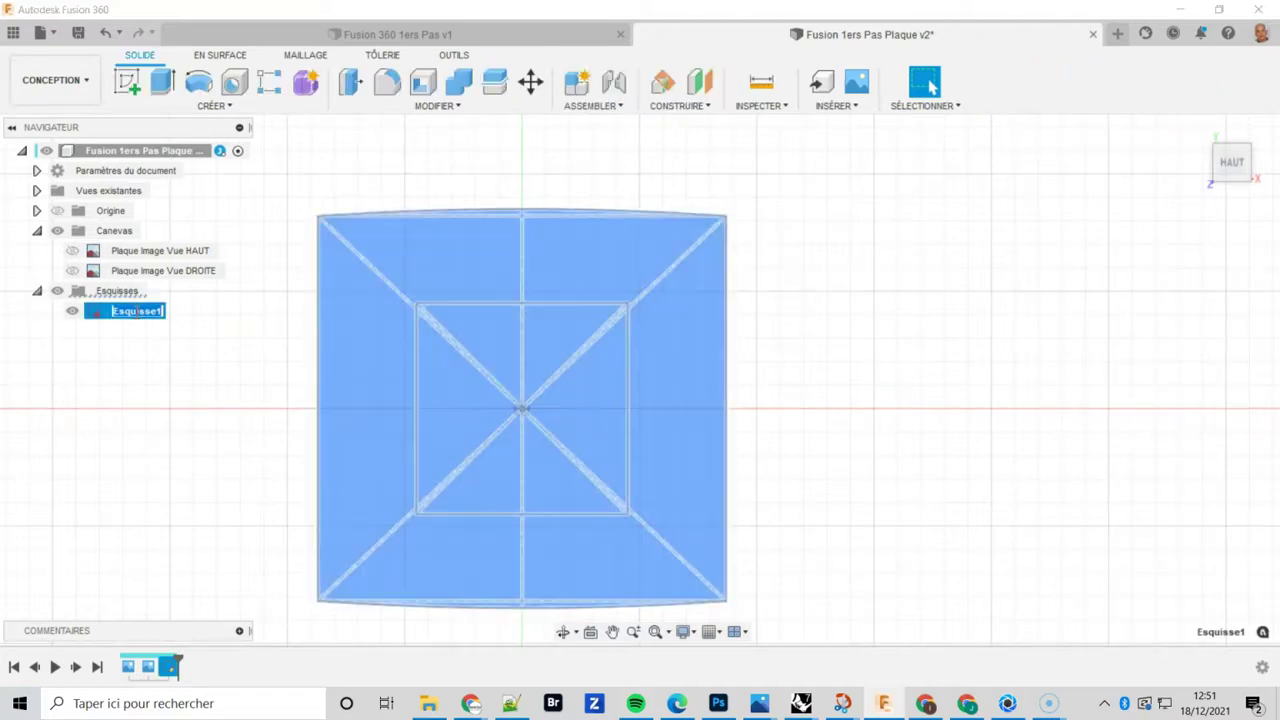
text(Esq Vue Haute)
key(BackSpace)
click(220, 406)
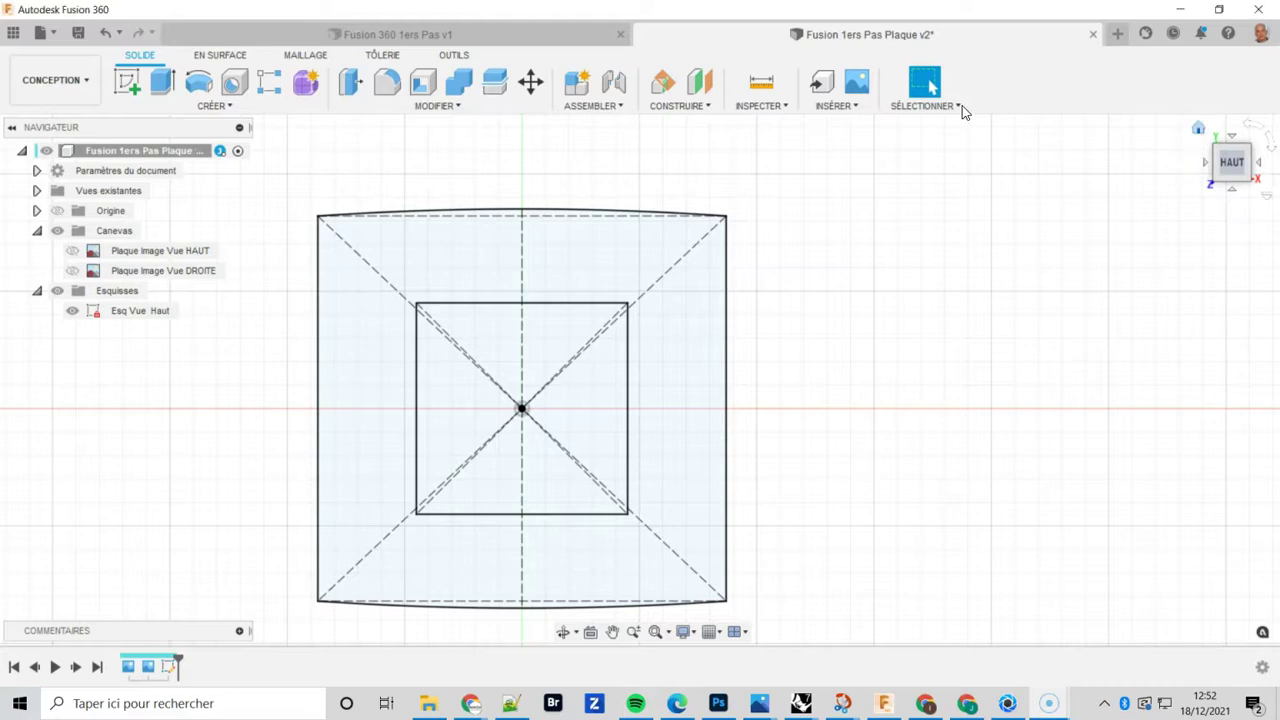
click(1198, 128)
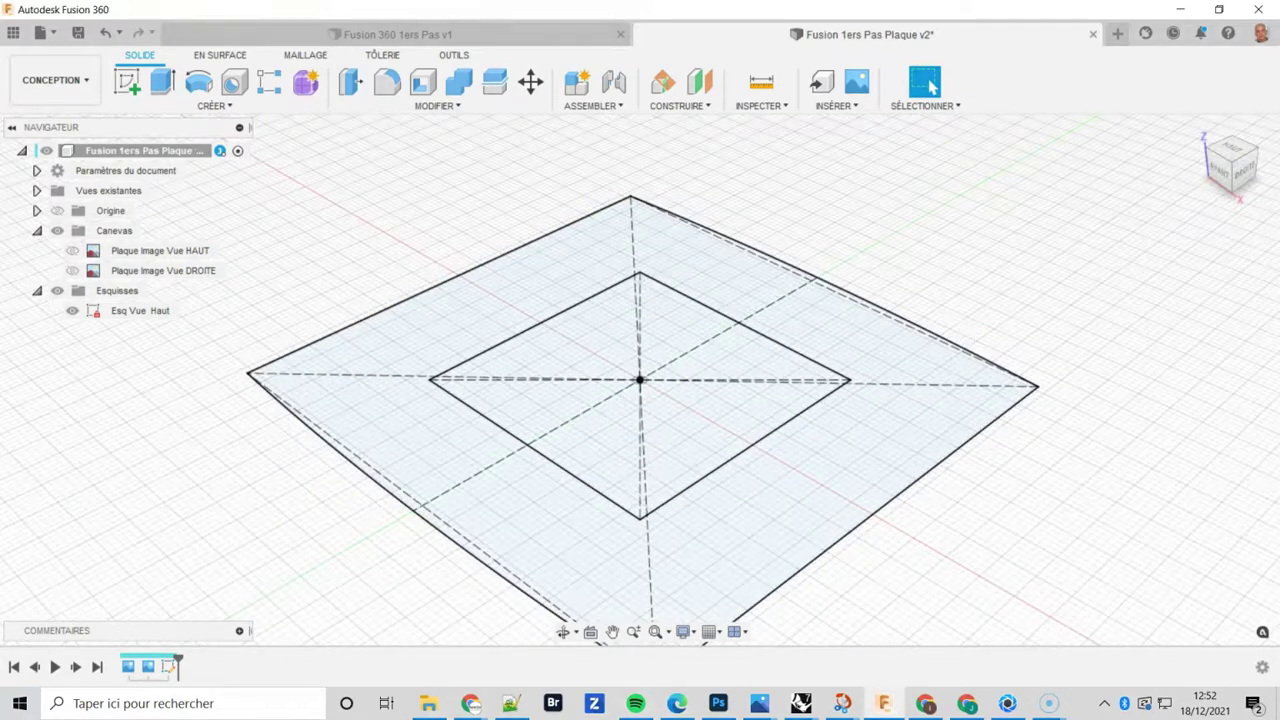